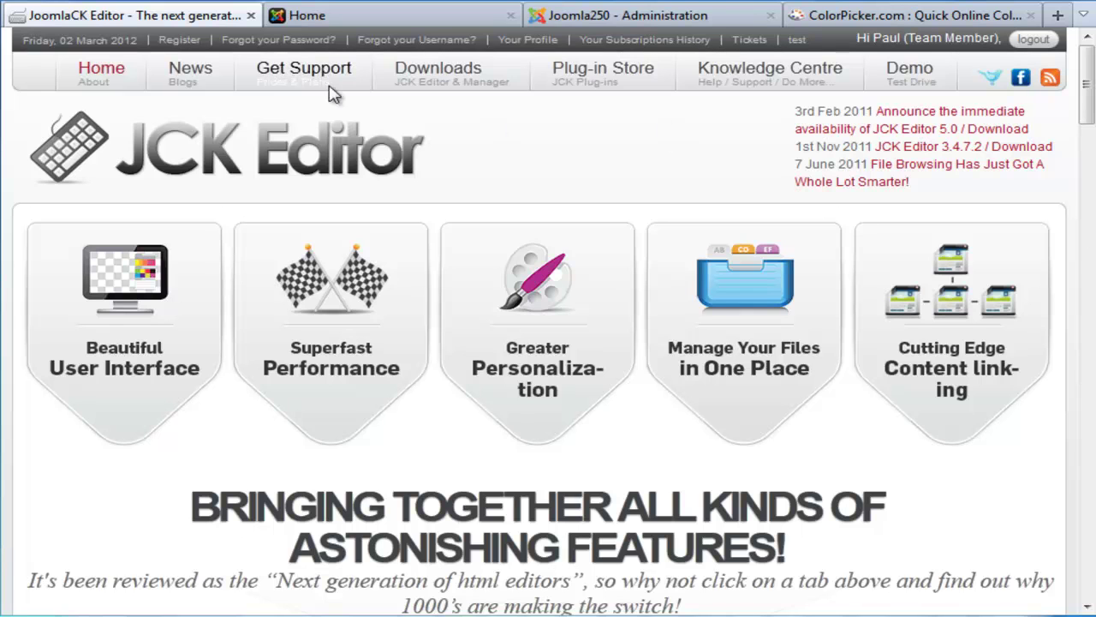
Step: From the site's home page, open 'Setting up your Text Filter Settings' in the front-end article editor
click(350, 21)
drag(1090, 174, 1090, 373)
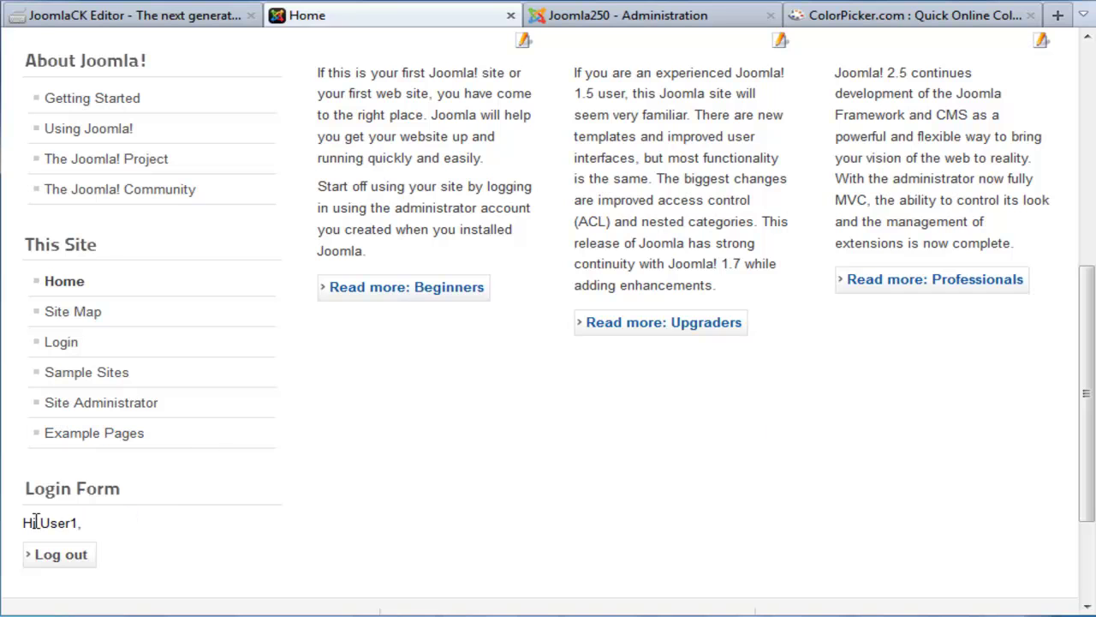
drag(1089, 304, 1086, 81)
click(1041, 427)
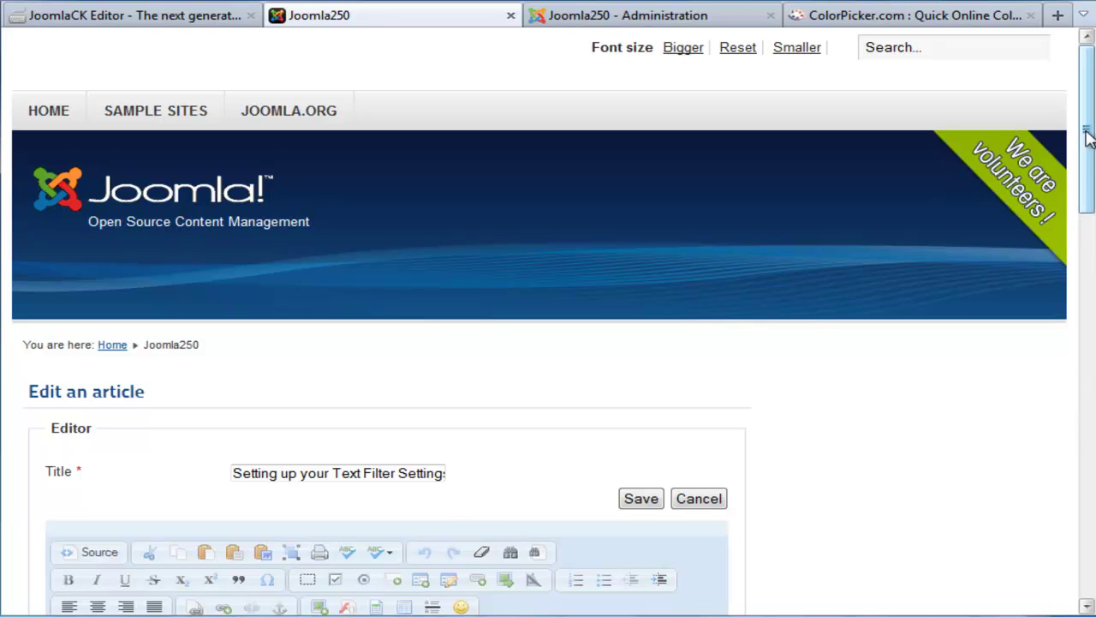
Step: Place the cursor in the article body and bring up the iframe properties dialog
drag(1090, 130, 1088, 237)
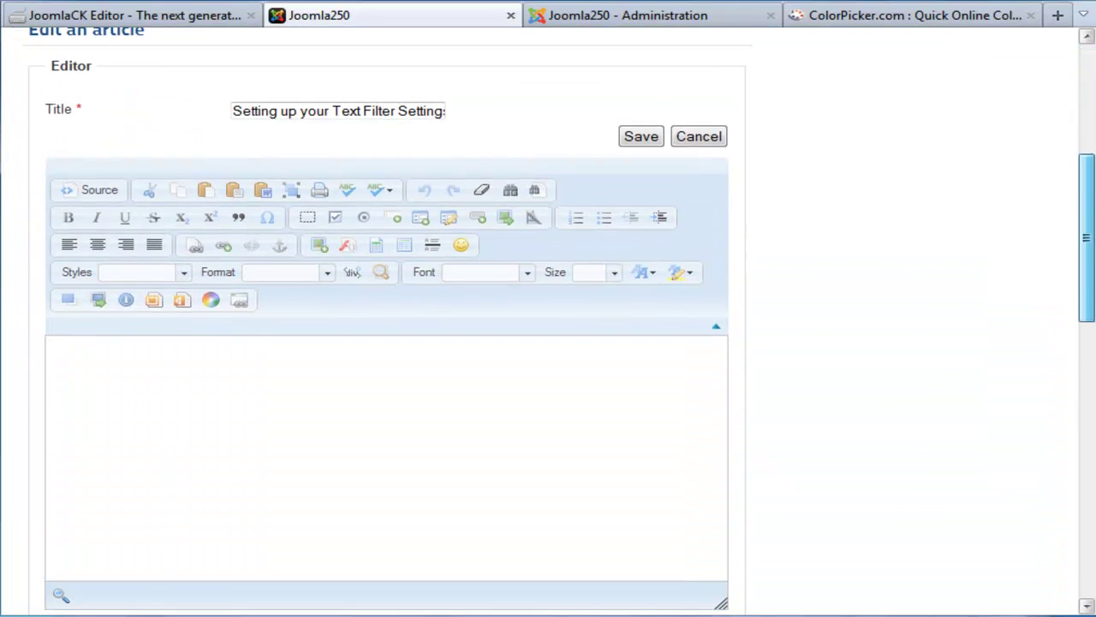
click(267, 384)
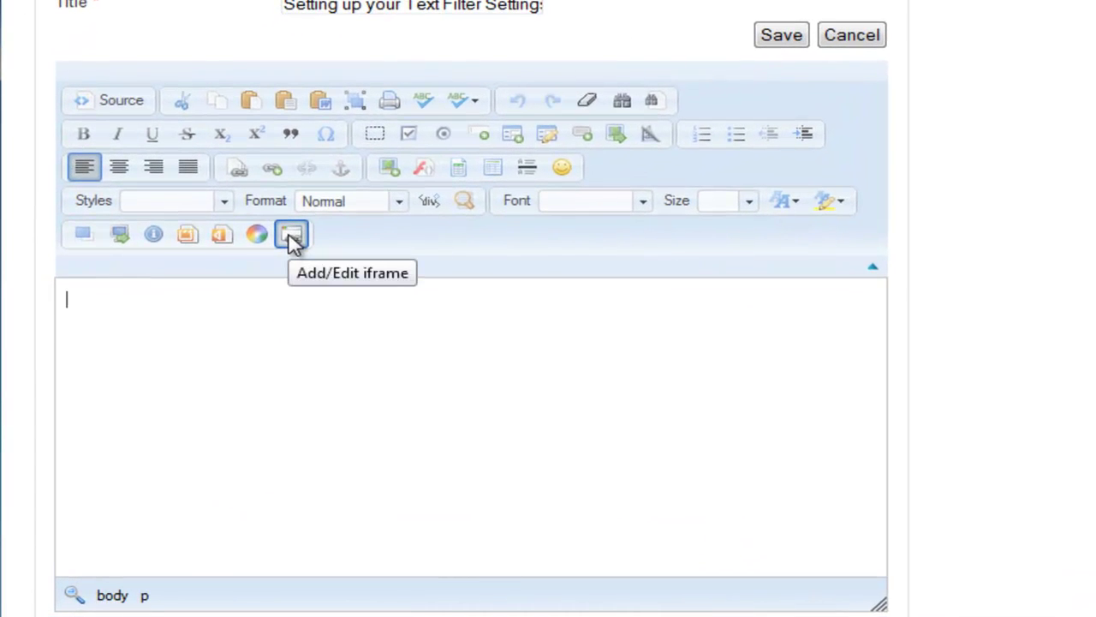
click(291, 236)
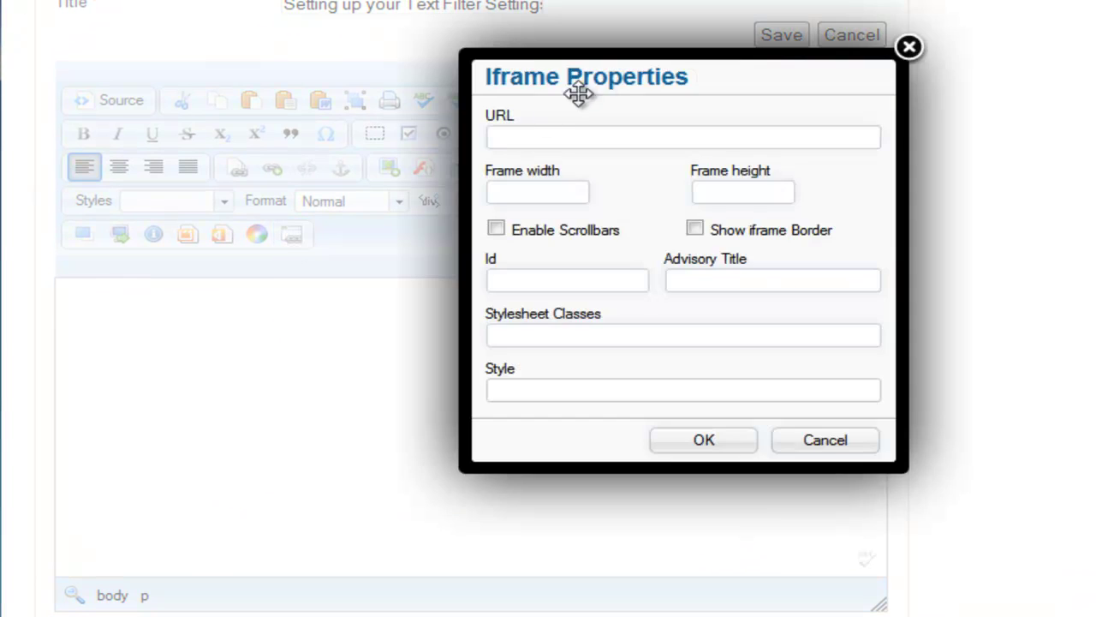
drag(719, 82, 553, 163)
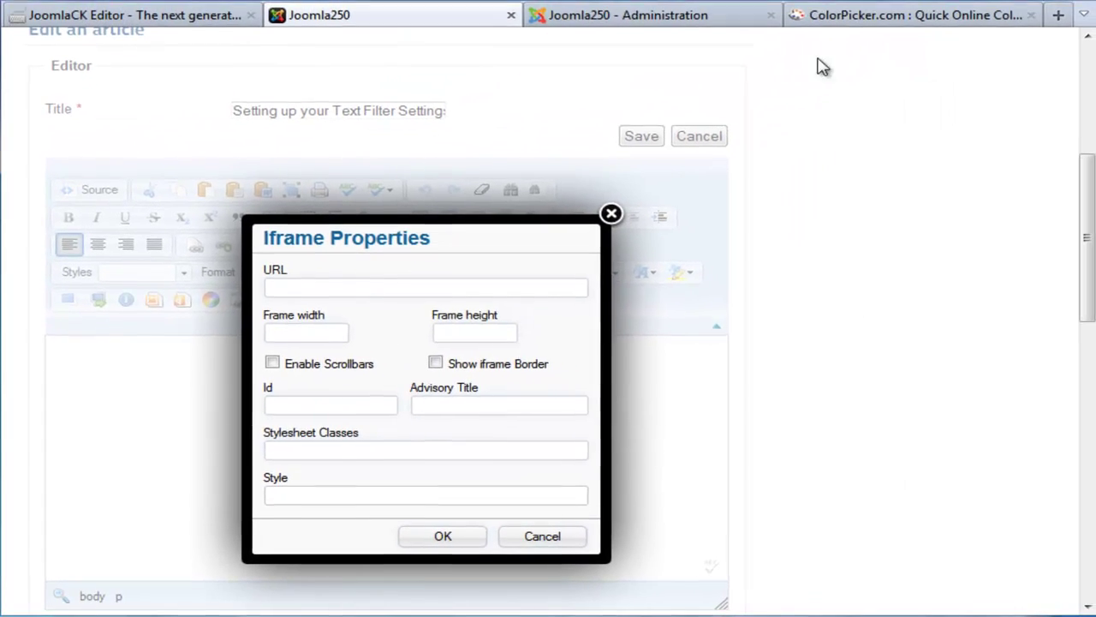
click(840, 25)
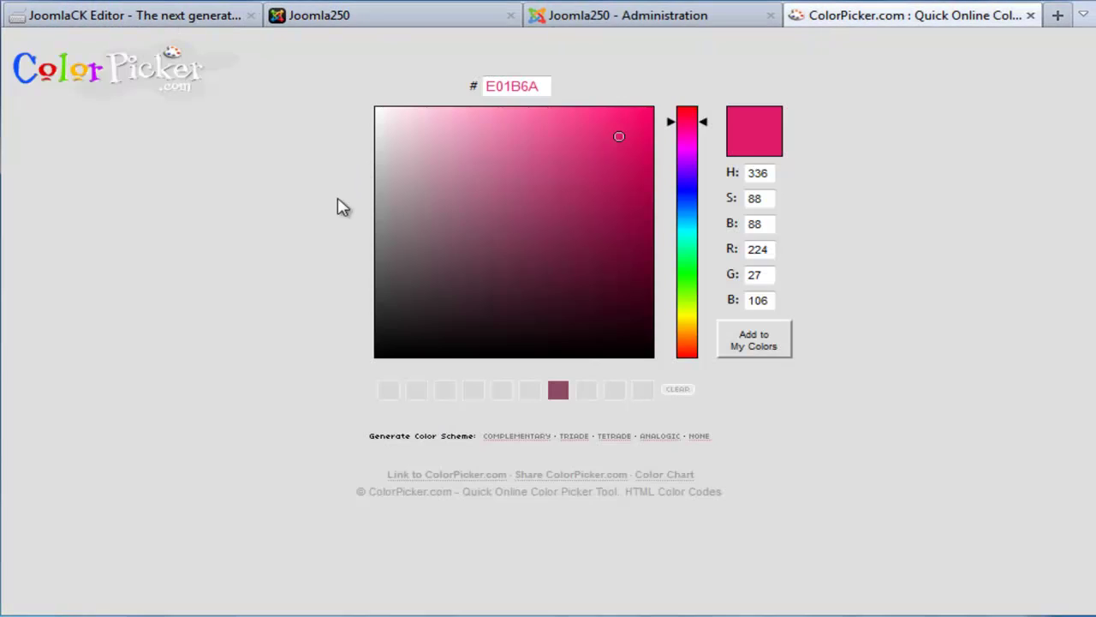
right_click(128, 2)
click(176, 43)
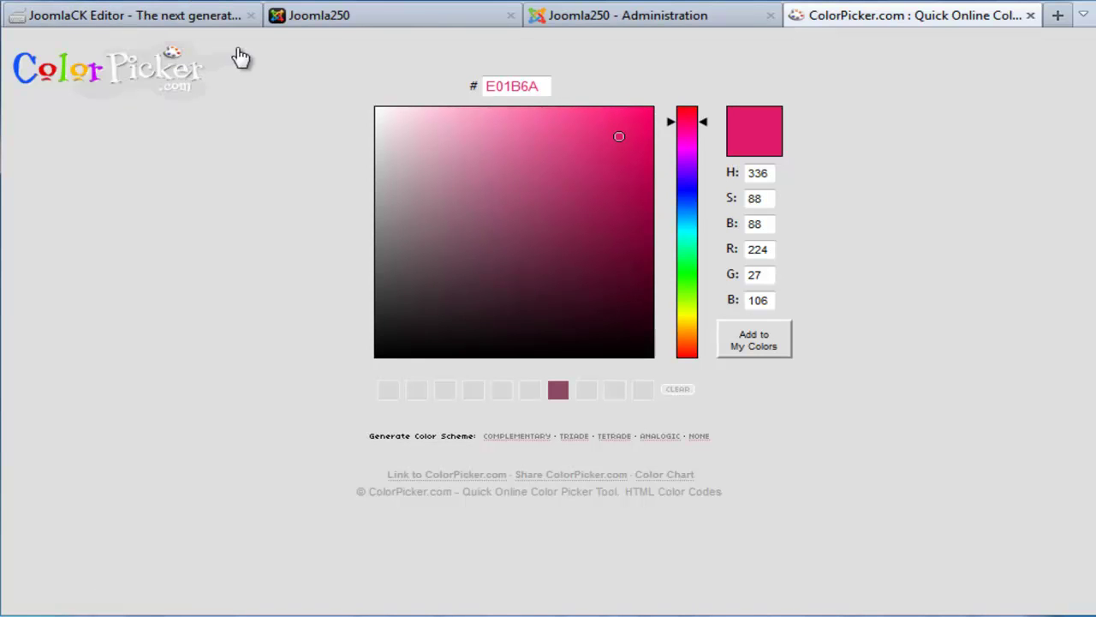
click(302, 24)
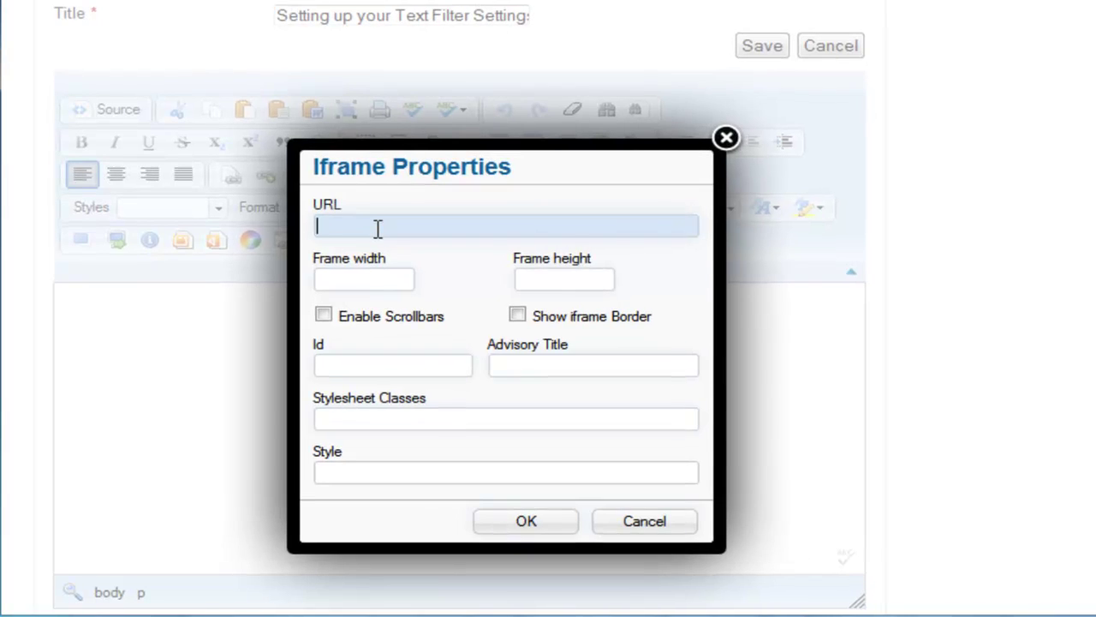
text(http://www.colorpicker.com/)
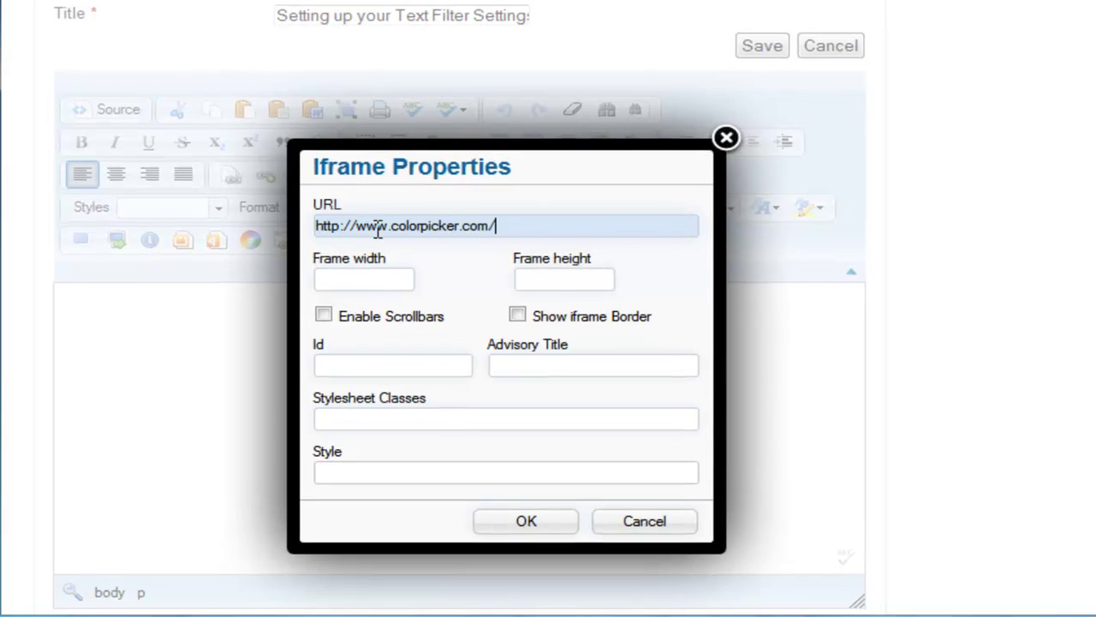
Step: Set the iframe's frame width to 100% and insert it into the article
click(377, 272)
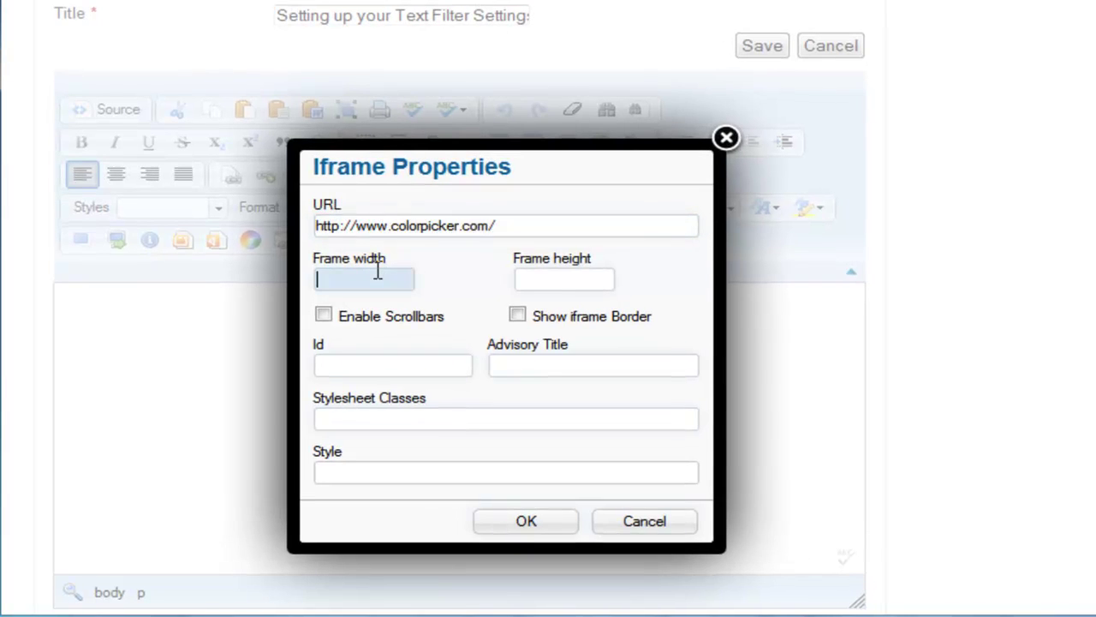
text(100)
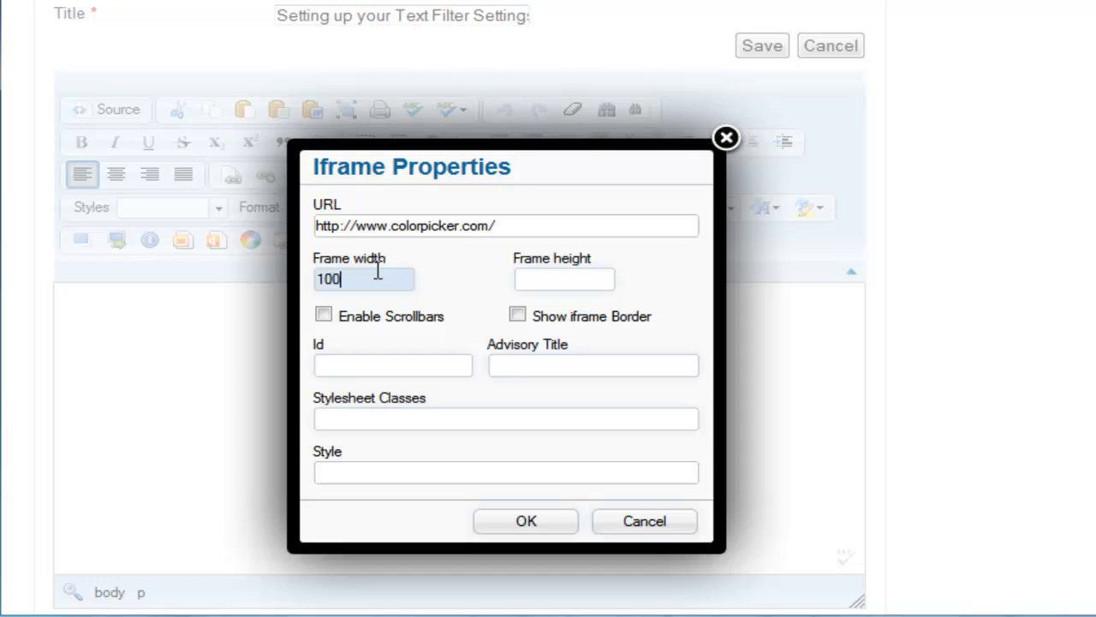
click(579, 277)
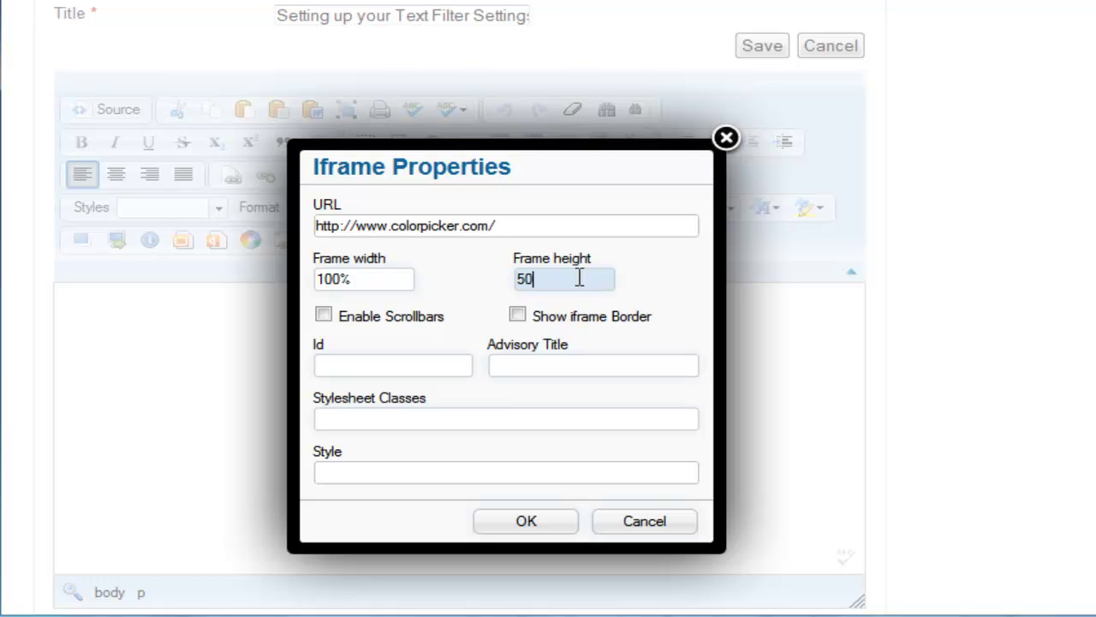
click(500, 524)
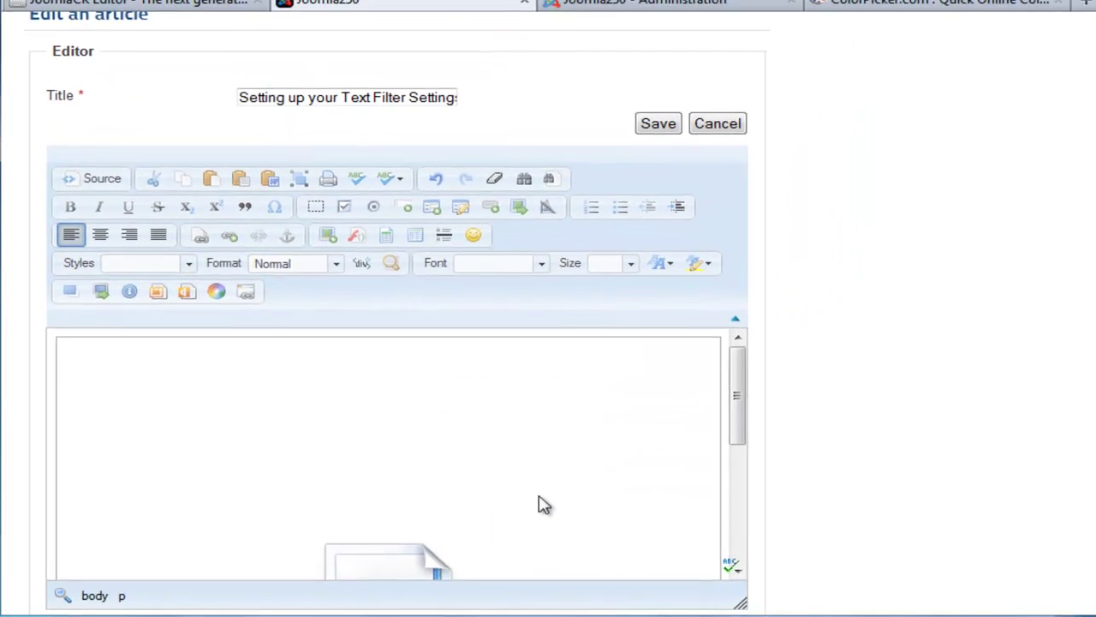
Step: Check the colorpicker iframe line in the maximized editor's Source view, then save the article
click(68, 299)
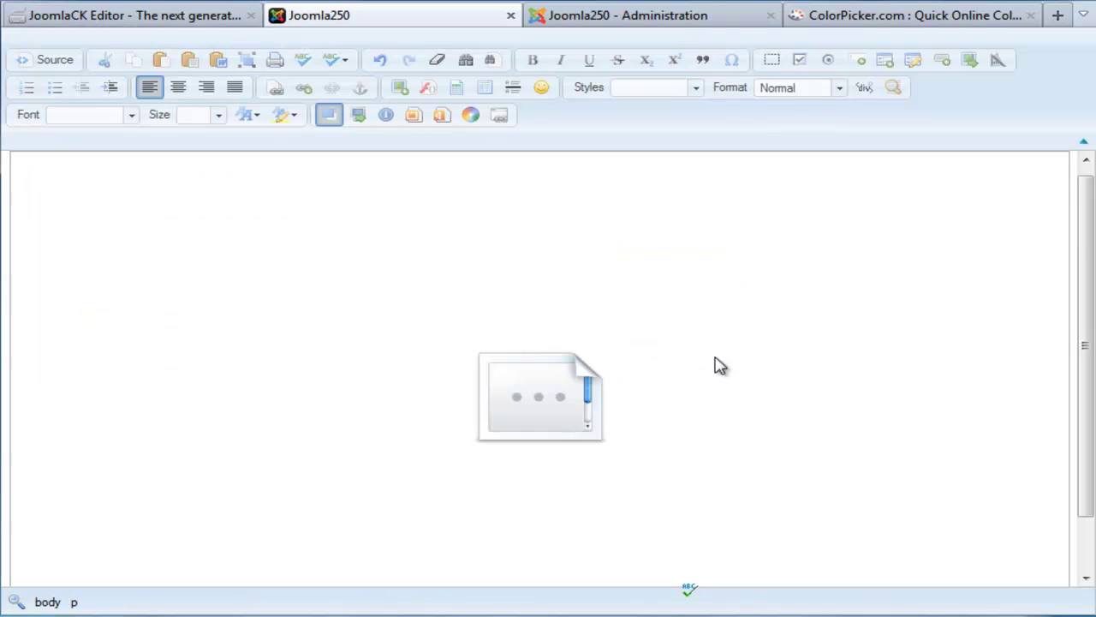
scroll(1086, 215, down, 1)
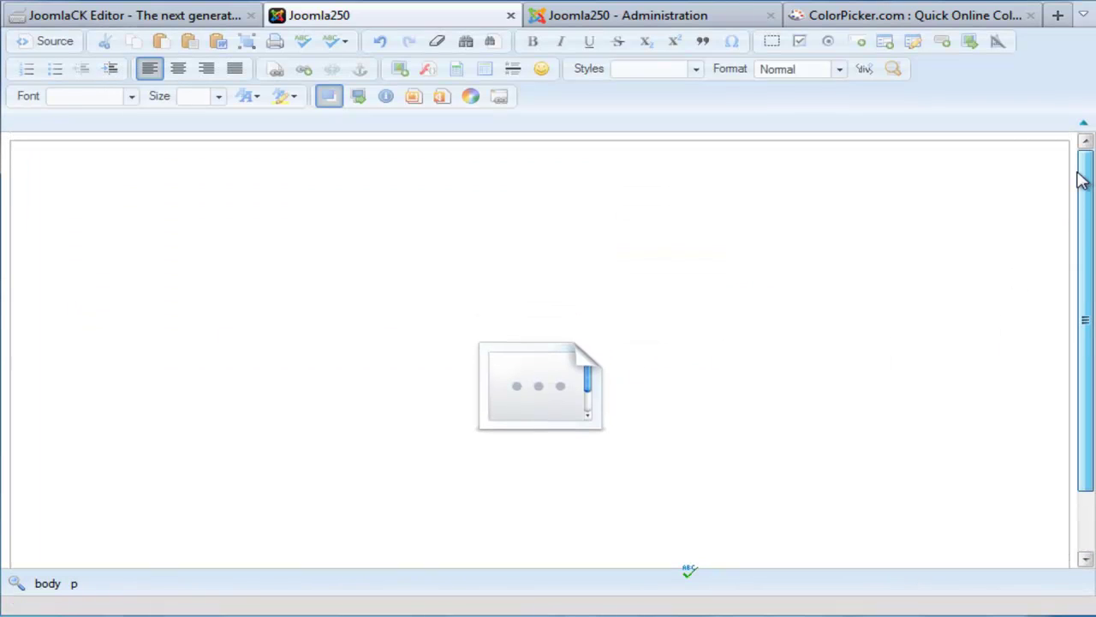
click(17, 43)
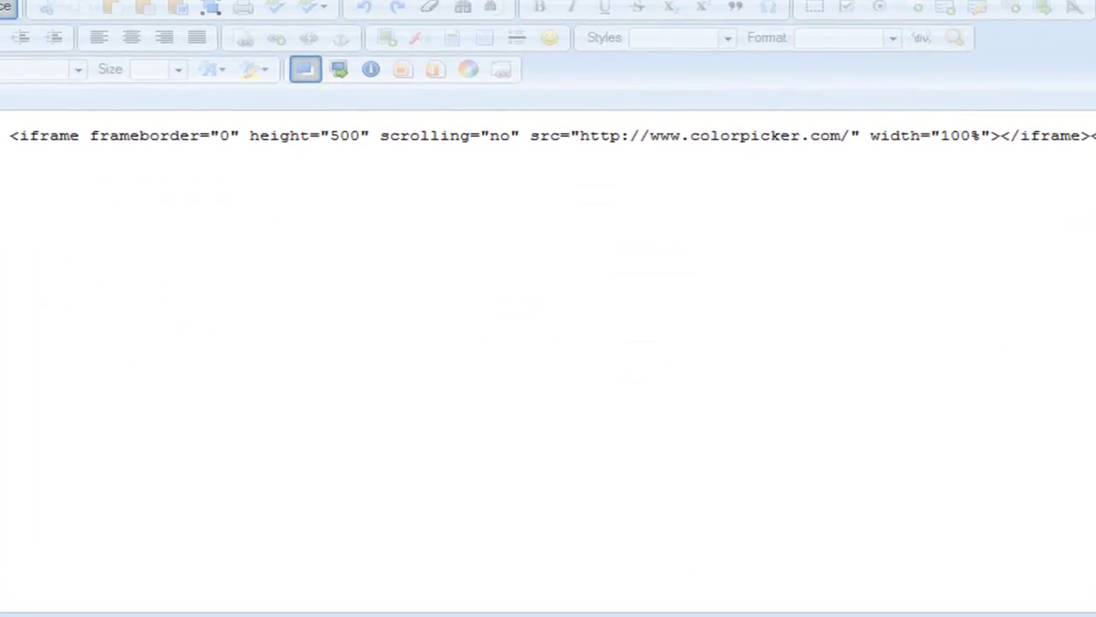
drag(8, 137, 872, 148)
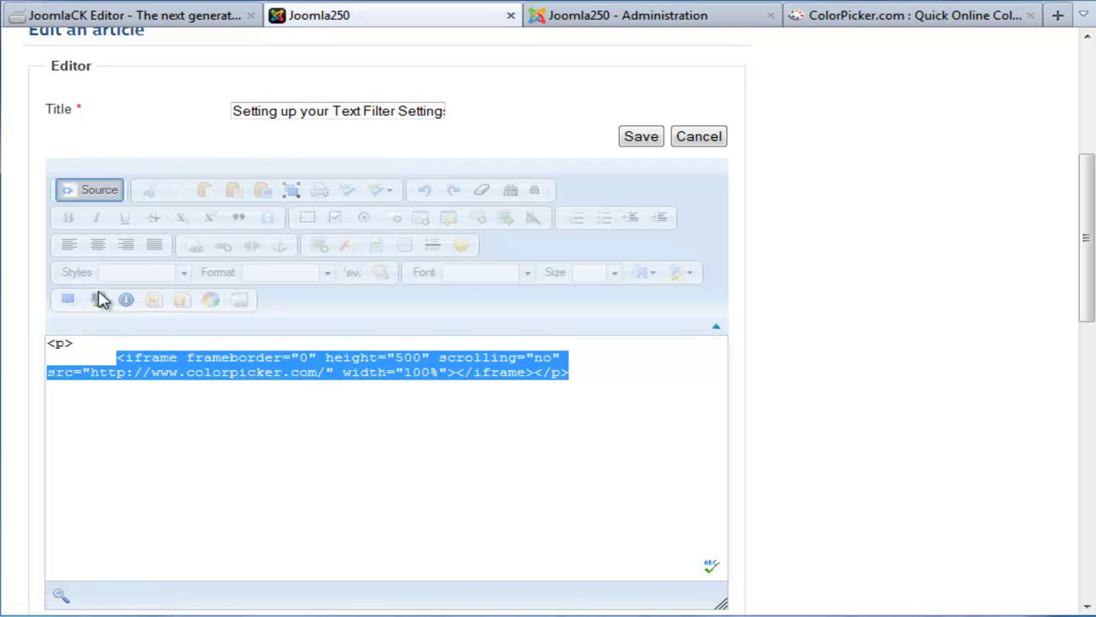
click(640, 143)
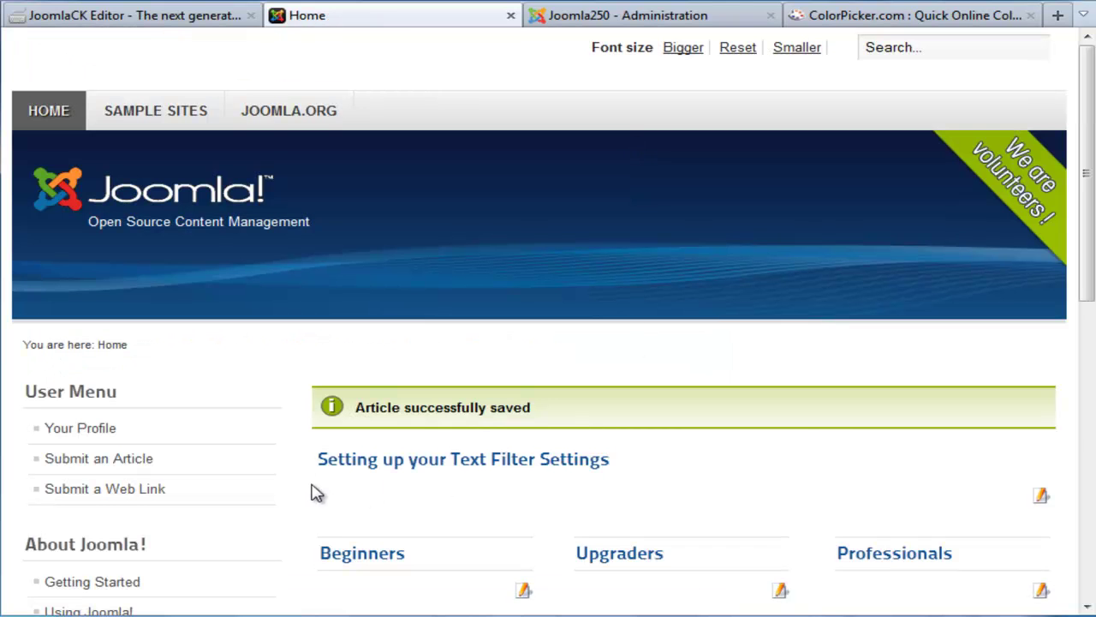
Step: Inspect the saved article on the home page, then go to the Joomla250 administration login
scroll(891, 334, down, 3)
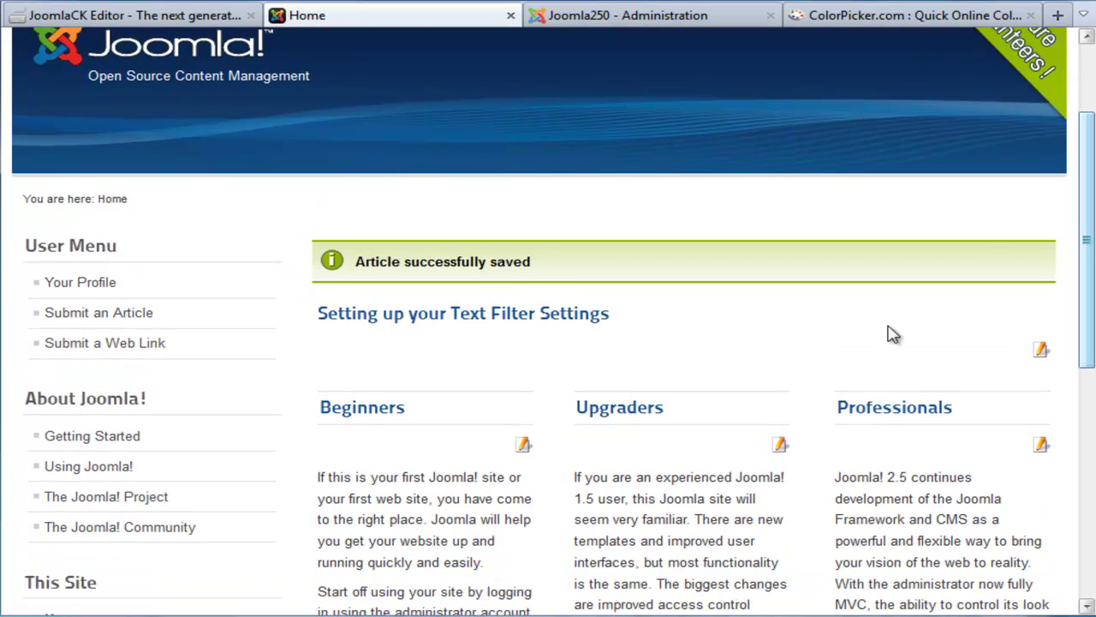
drag(320, 335, 560, 328)
click(668, 335)
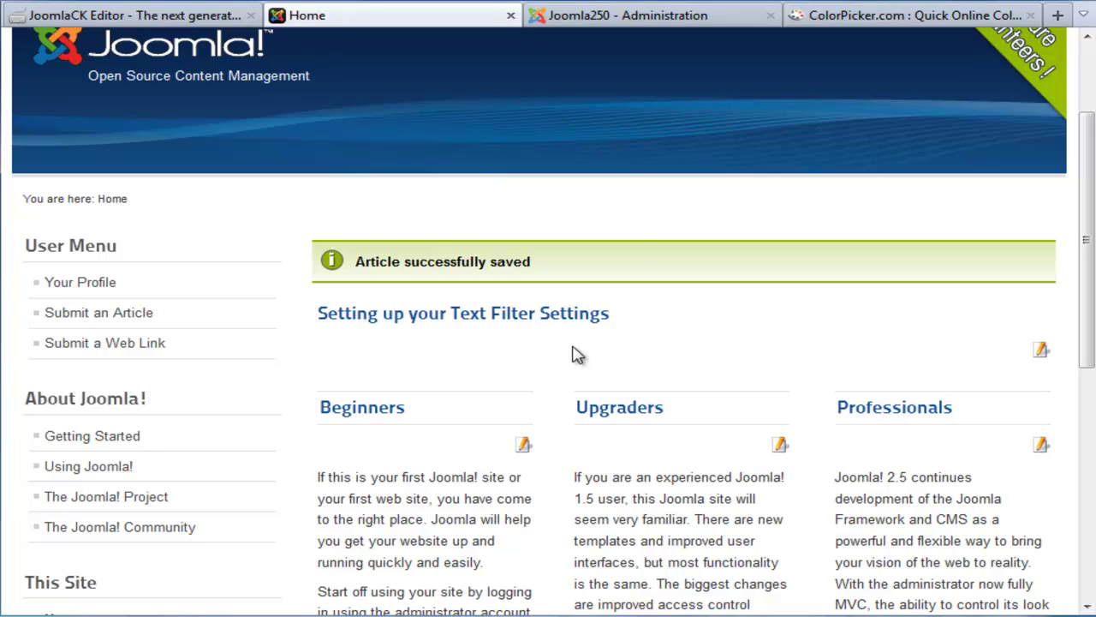
click(625, 19)
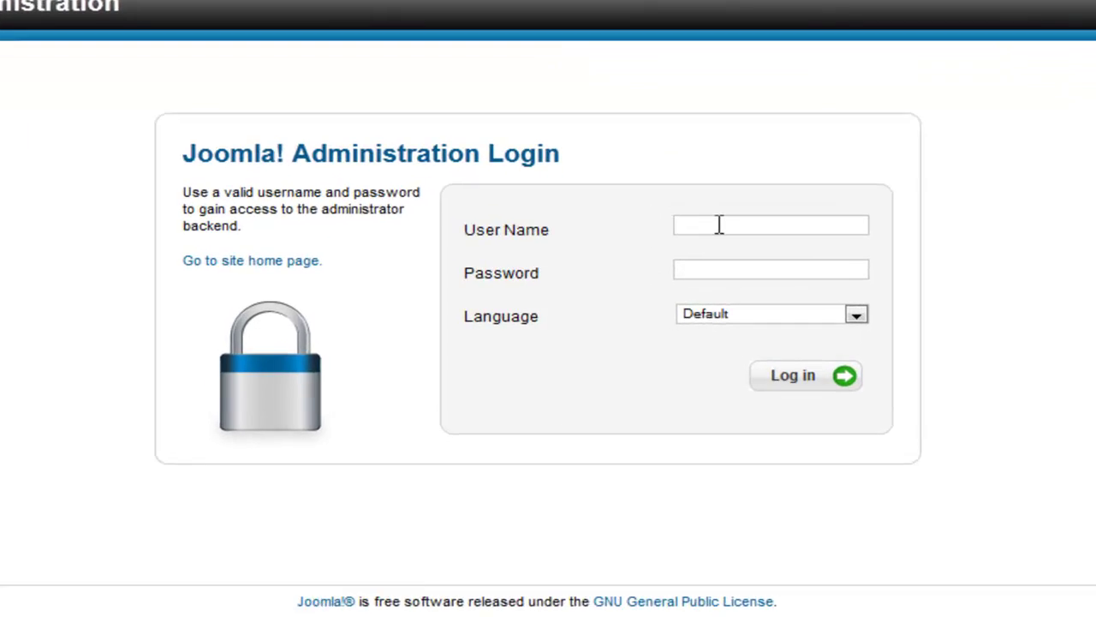
Step: Log in to Joomla Administration with the administrator's password
click(716, 226)
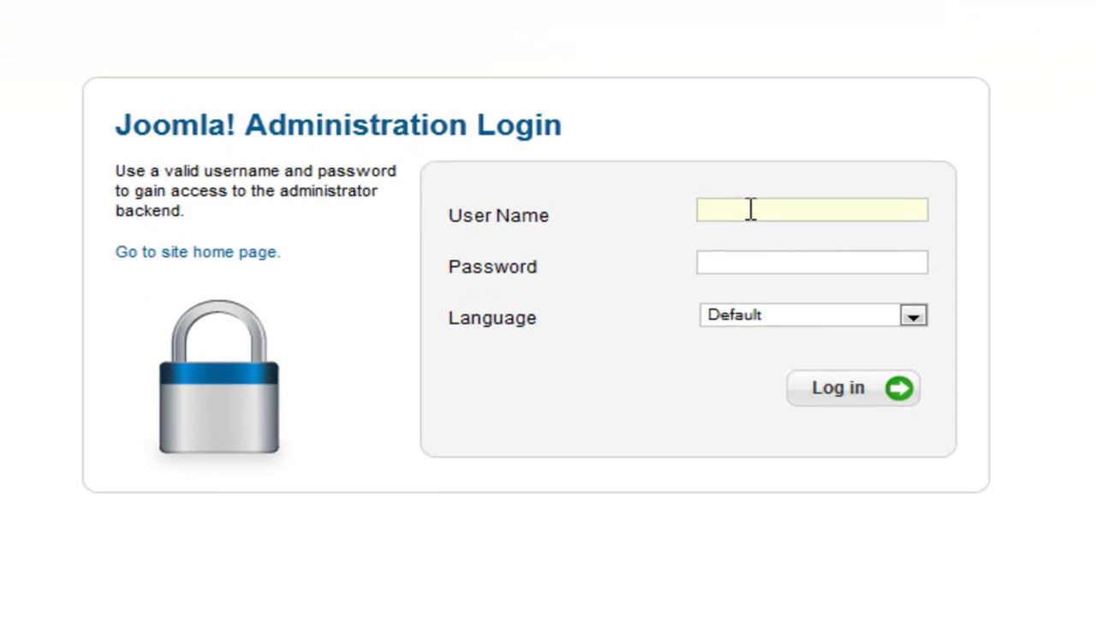
text(admin)
text(password)
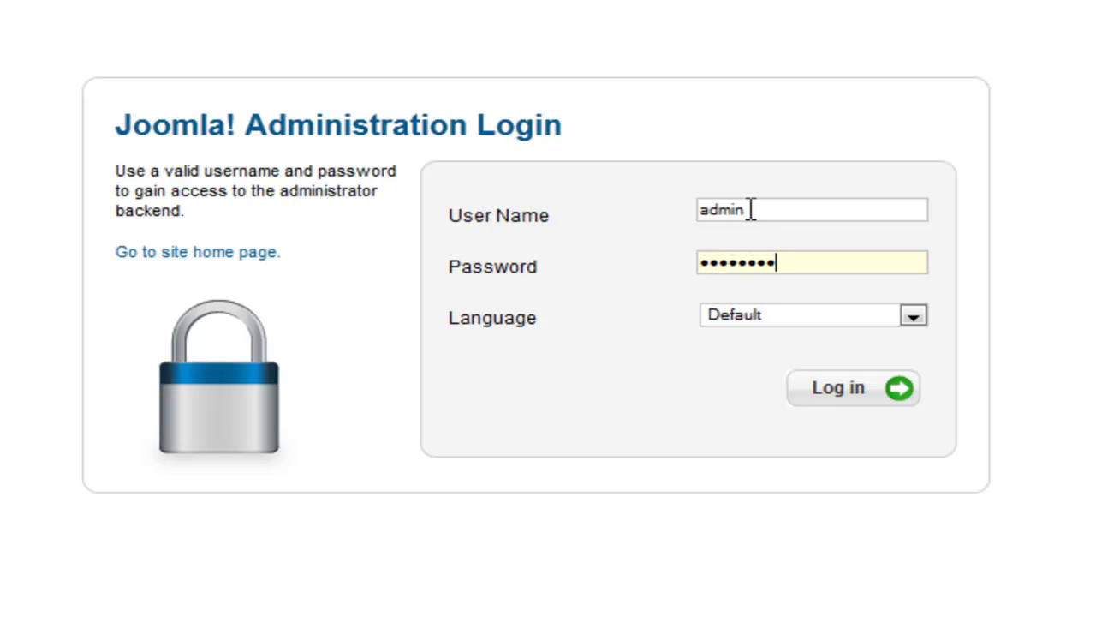
key(Return)
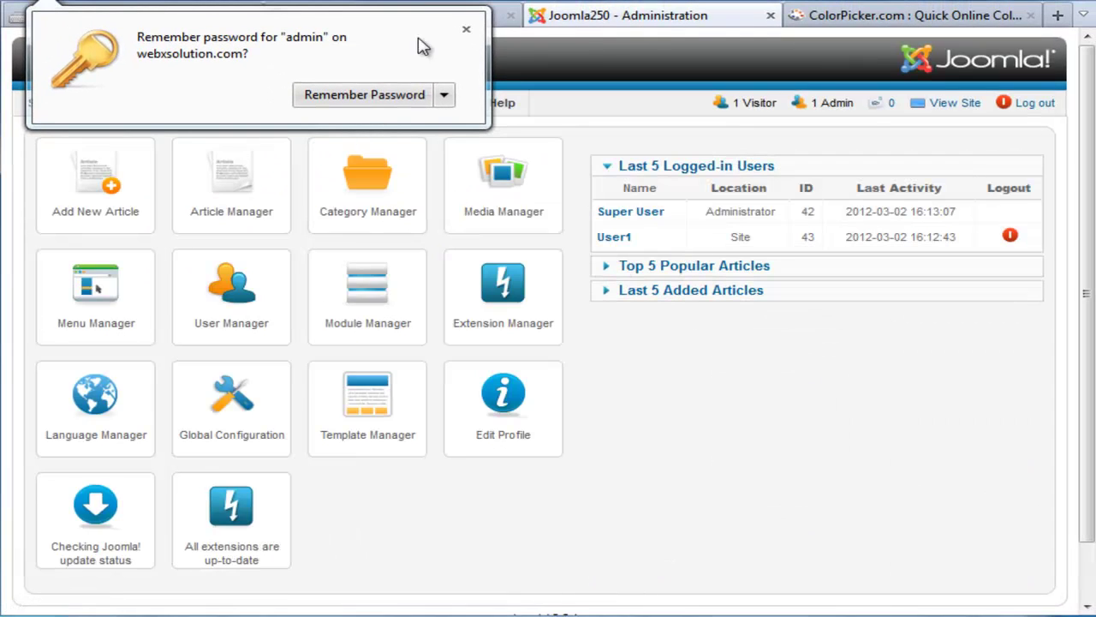
click(463, 19)
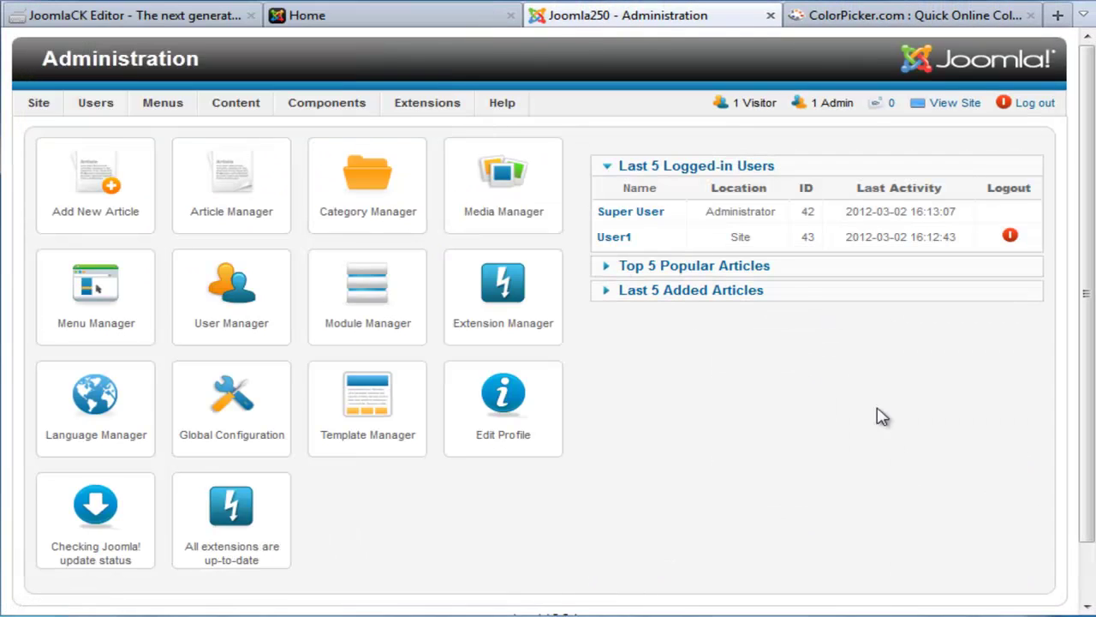
Step: In User Manager: Users, confirm the front-end user belongs to the Registered and Publisher groups
click(219, 324)
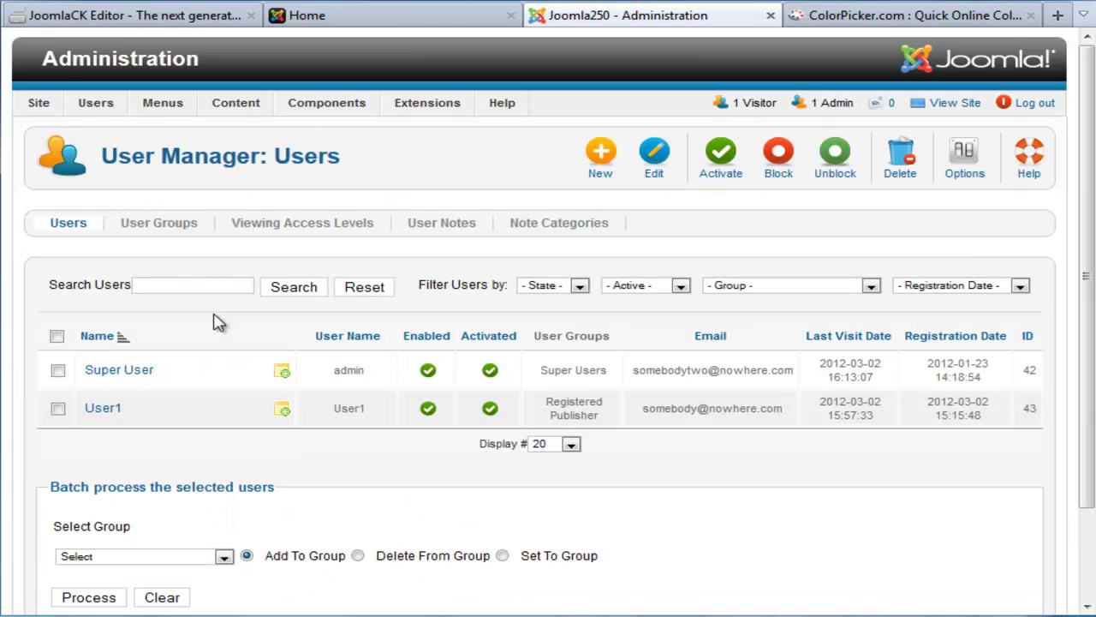
click(326, 17)
scroll(257, 385, down, 5)
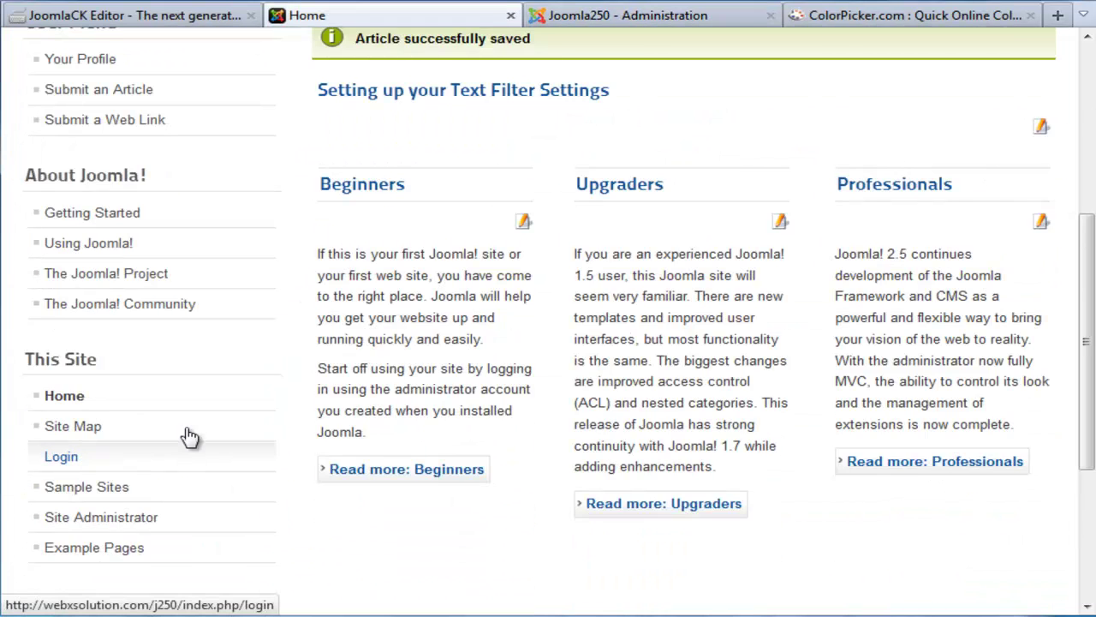
scroll(190, 467, down, 5)
drag(49, 417, 89, 417)
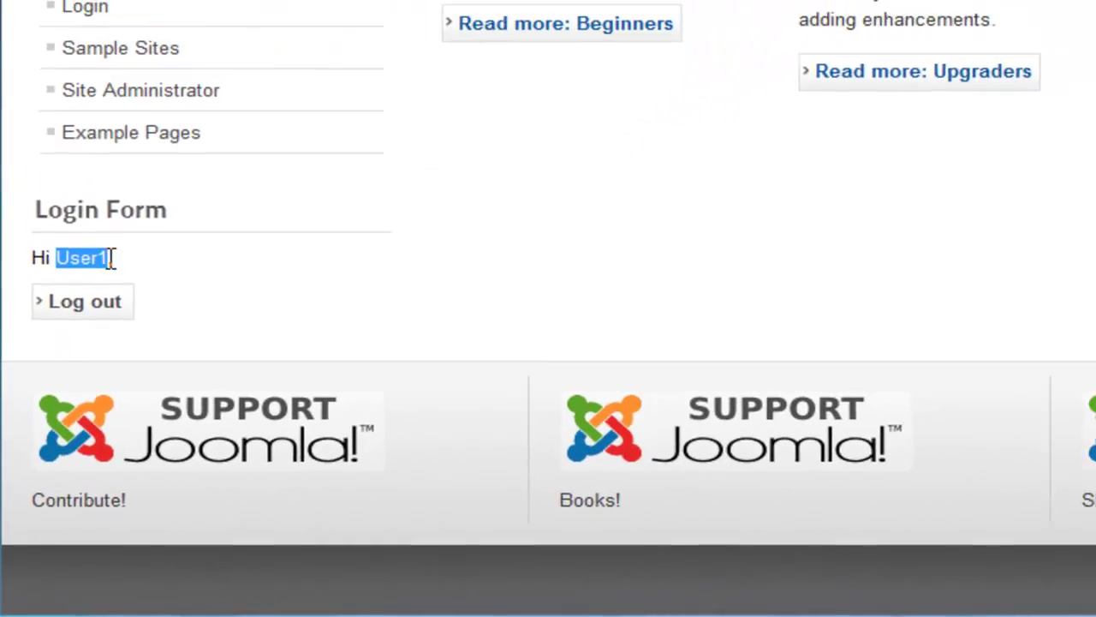
click(552, 15)
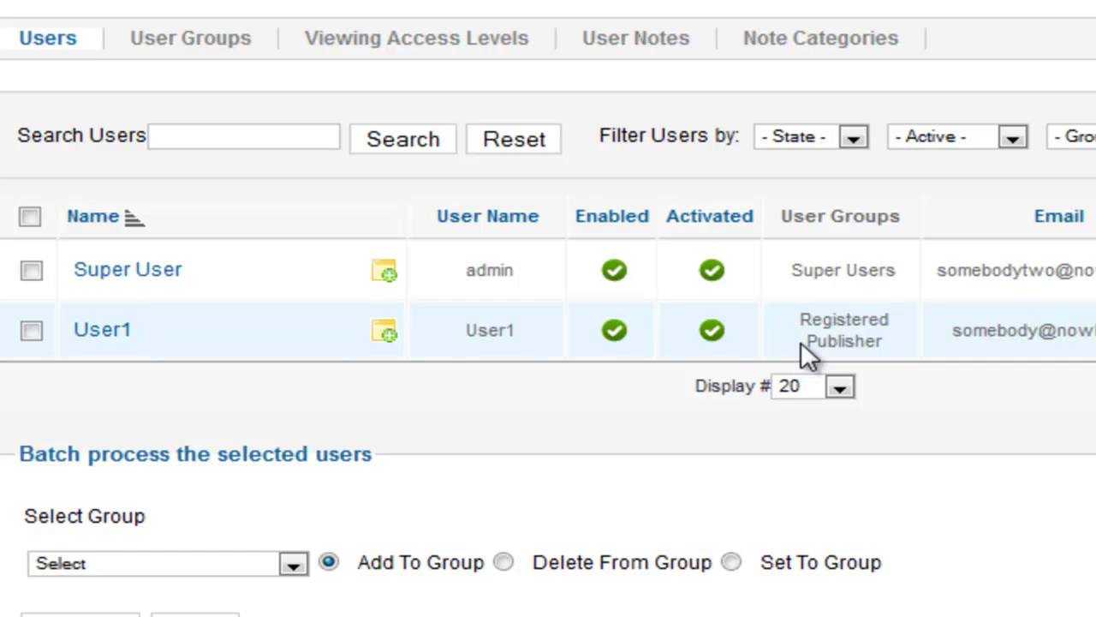
drag(802, 343, 871, 343)
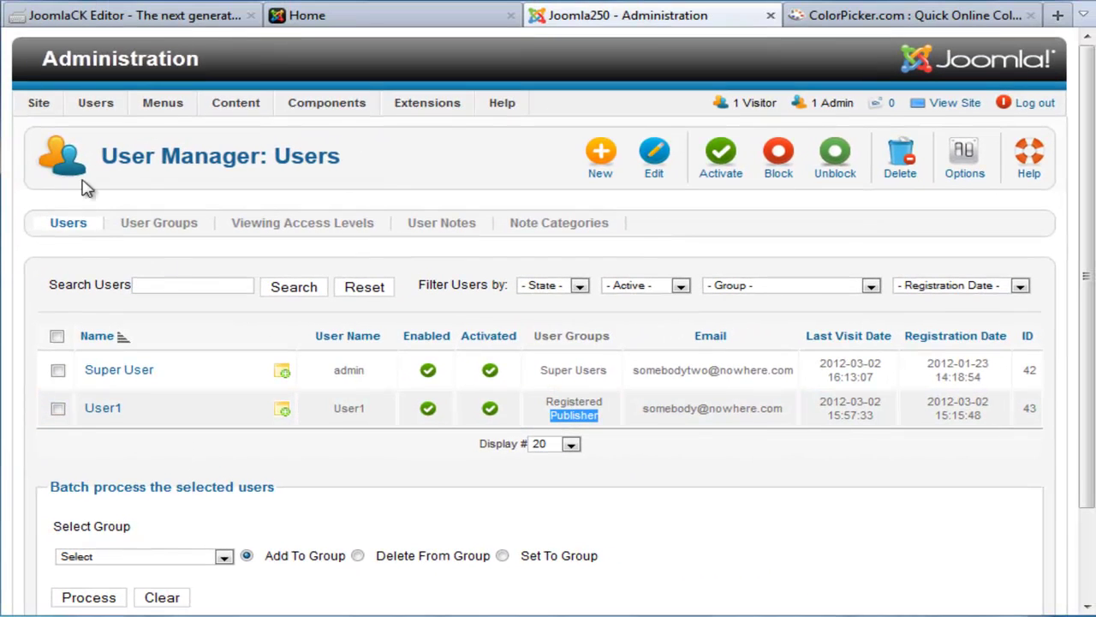
Step: In Global Configuration's Text Filters, give Publisher the No Filtering type and save and close
mouse_move(31, 115)
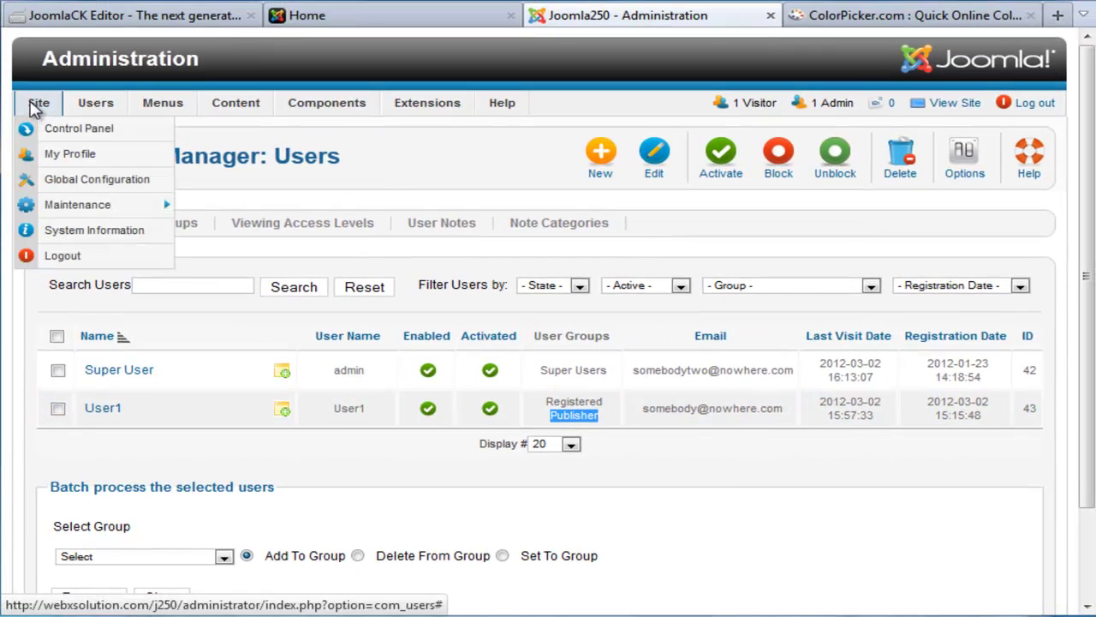
click(88, 179)
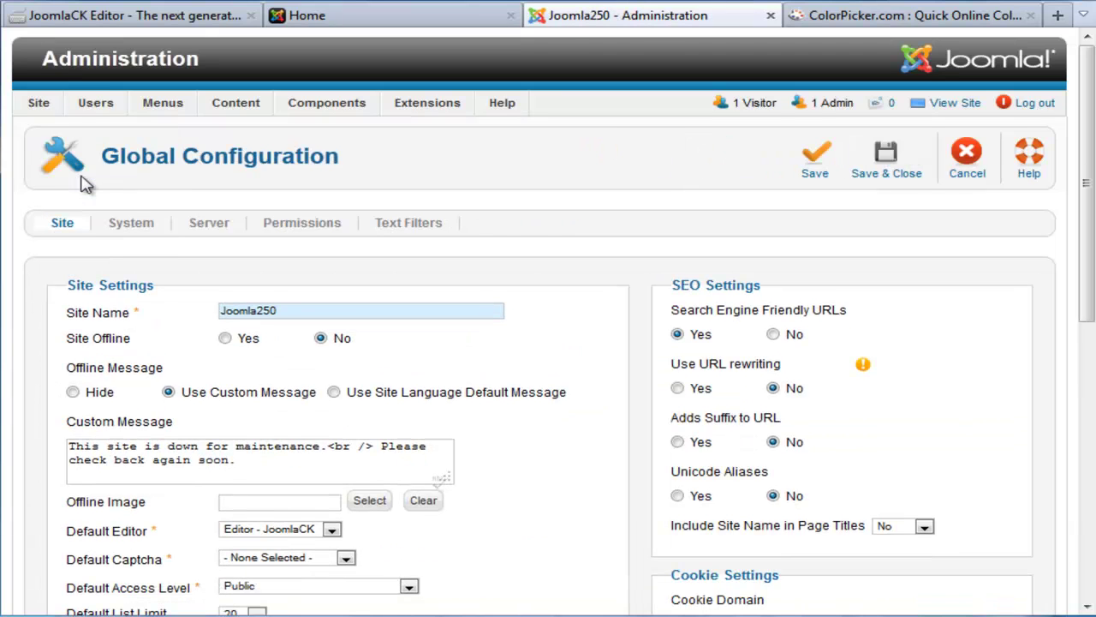
click(393, 225)
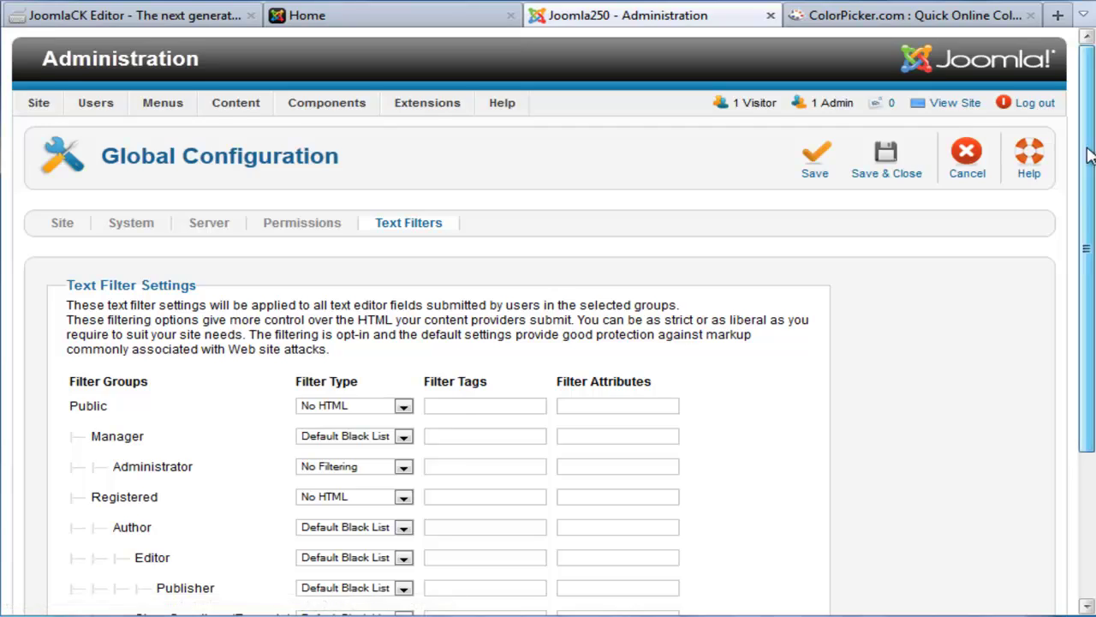
scroll(1090, 155, down, 5)
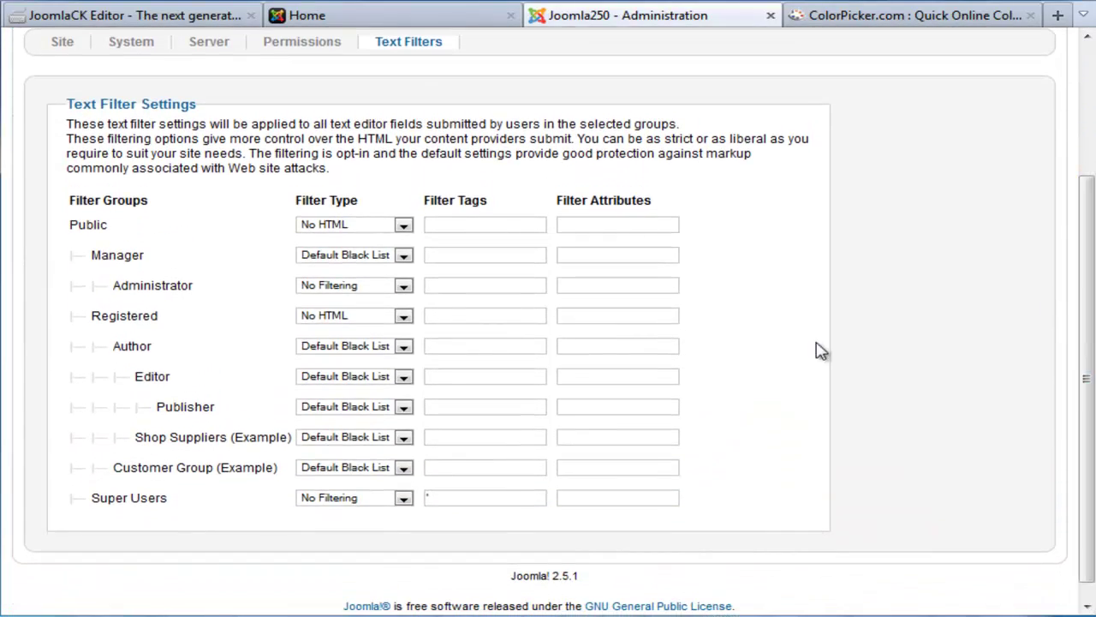
mouse_move(351, 418)
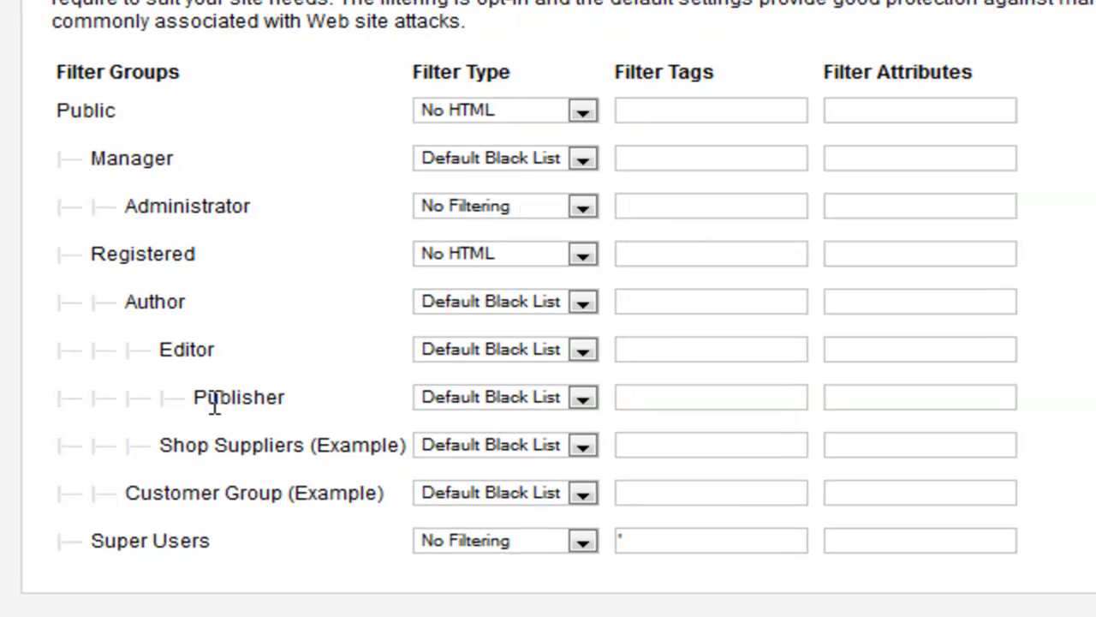
mouse_move(462, 396)
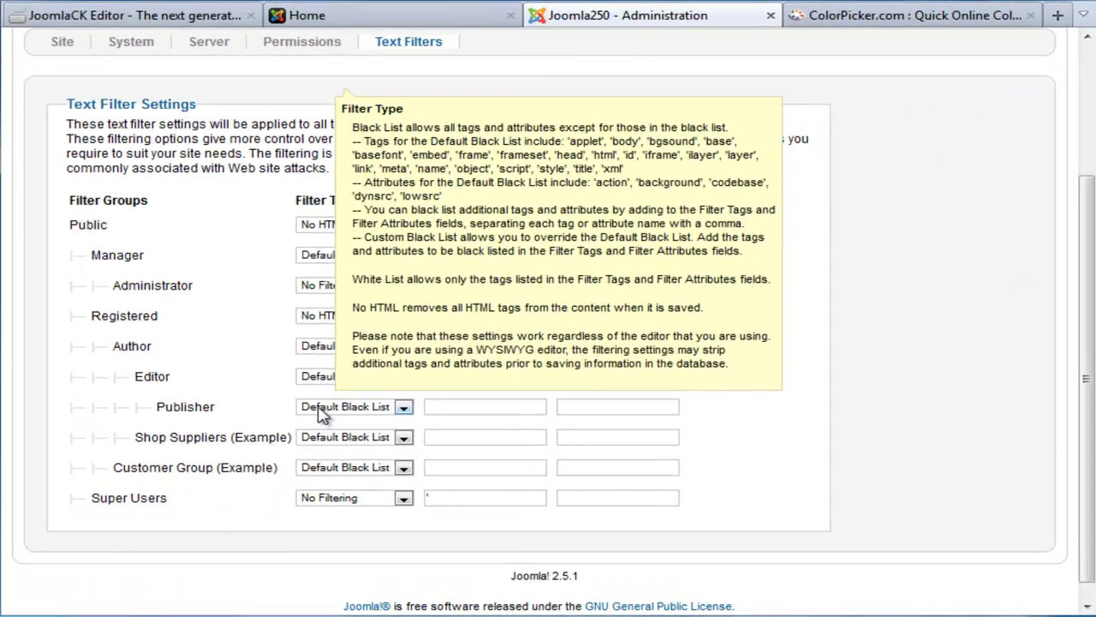
click(84, 610)
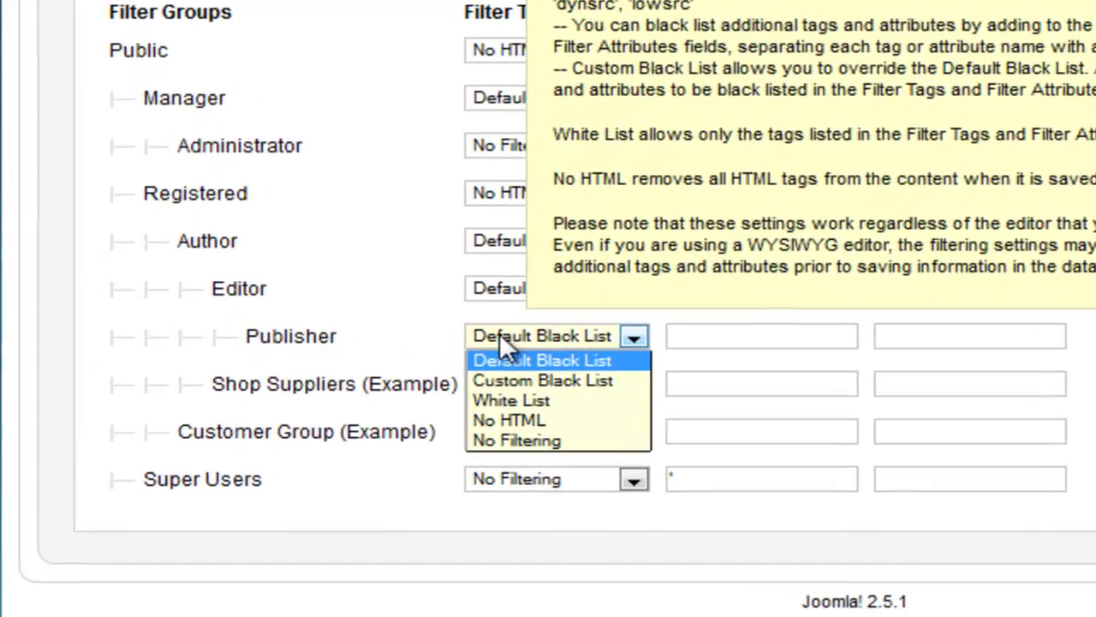
click(518, 441)
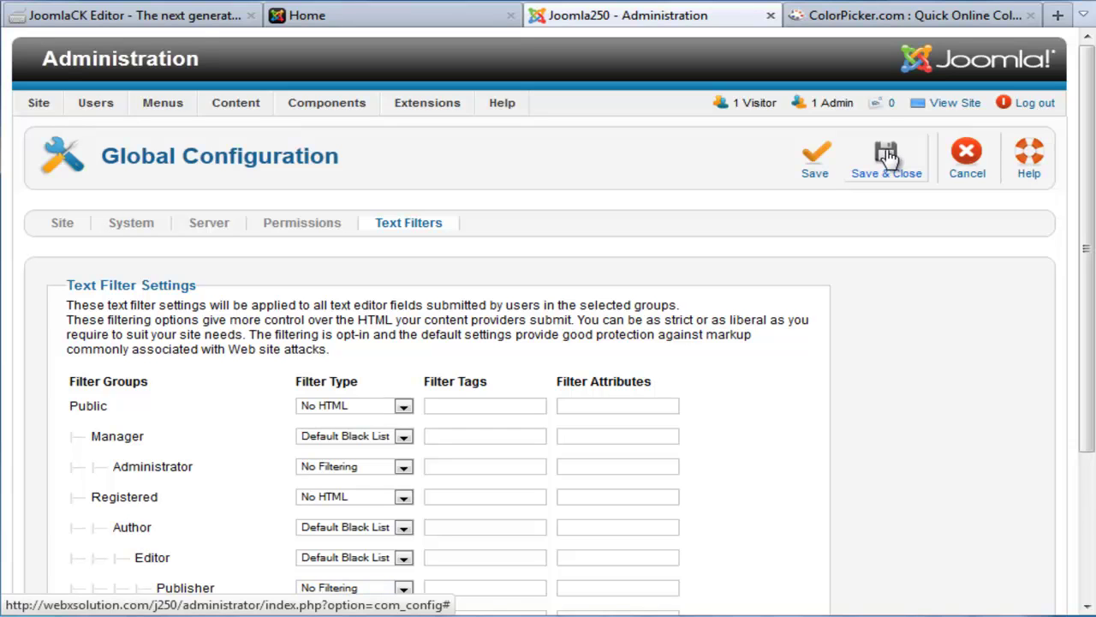
click(888, 157)
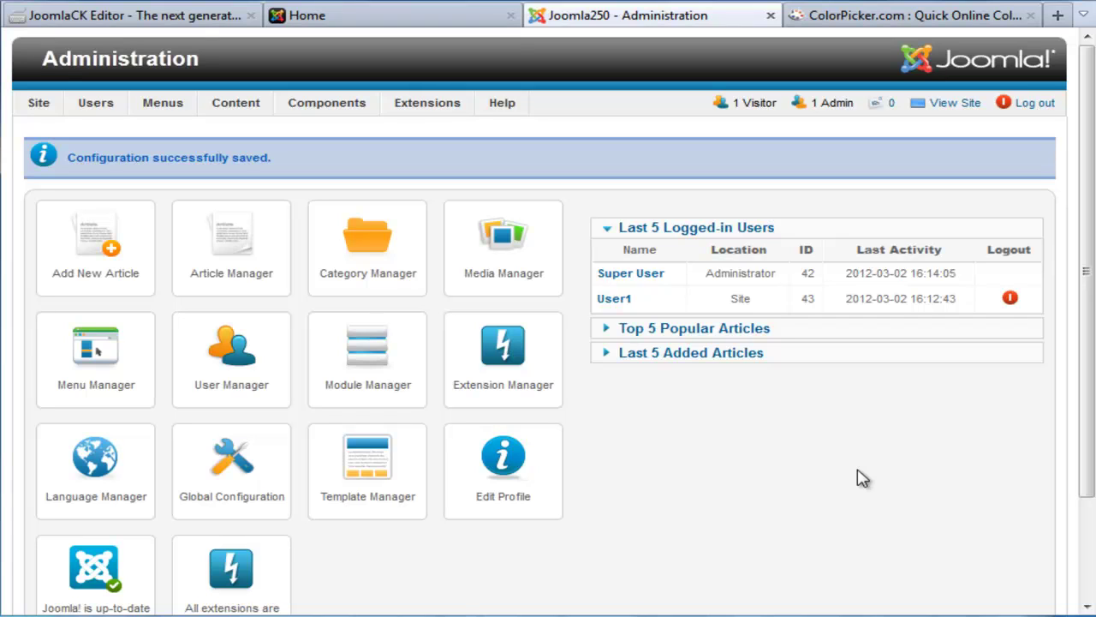
Step: Return to the front-end home page and open the Text Filter Settings article for editing
click(307, 19)
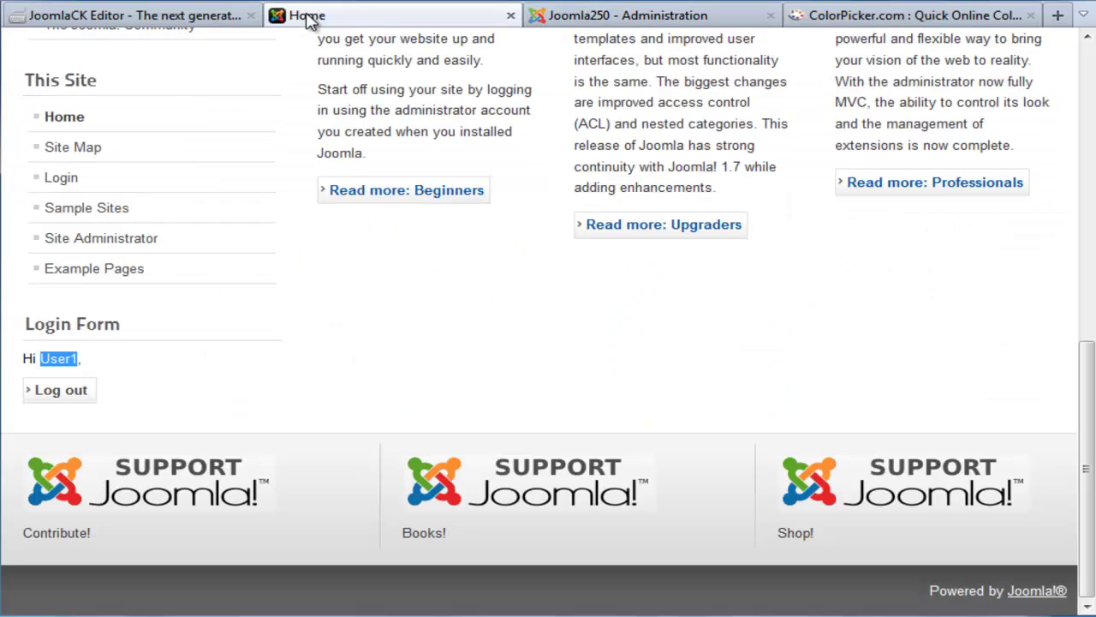
scroll(553, 399, up, 5)
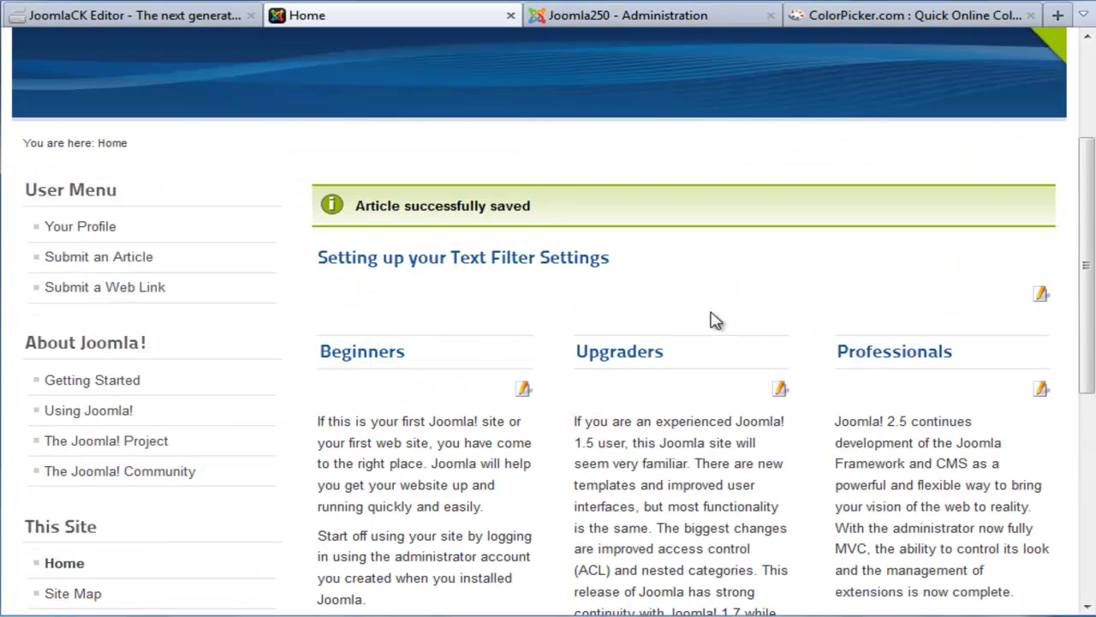
click(1040, 296)
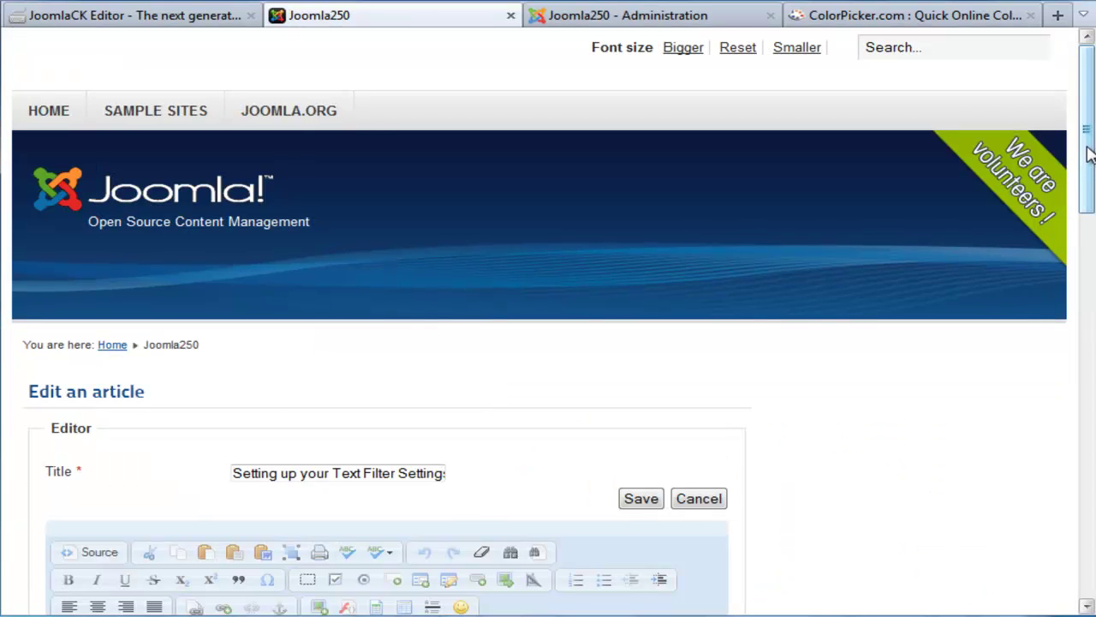
Step: Start an iframe in the empty article body and paste the colorpicker.com address as its URL
scroll(1092, 224, down, 3)
scroll(1092, 224, down, 5)
click(220, 335)
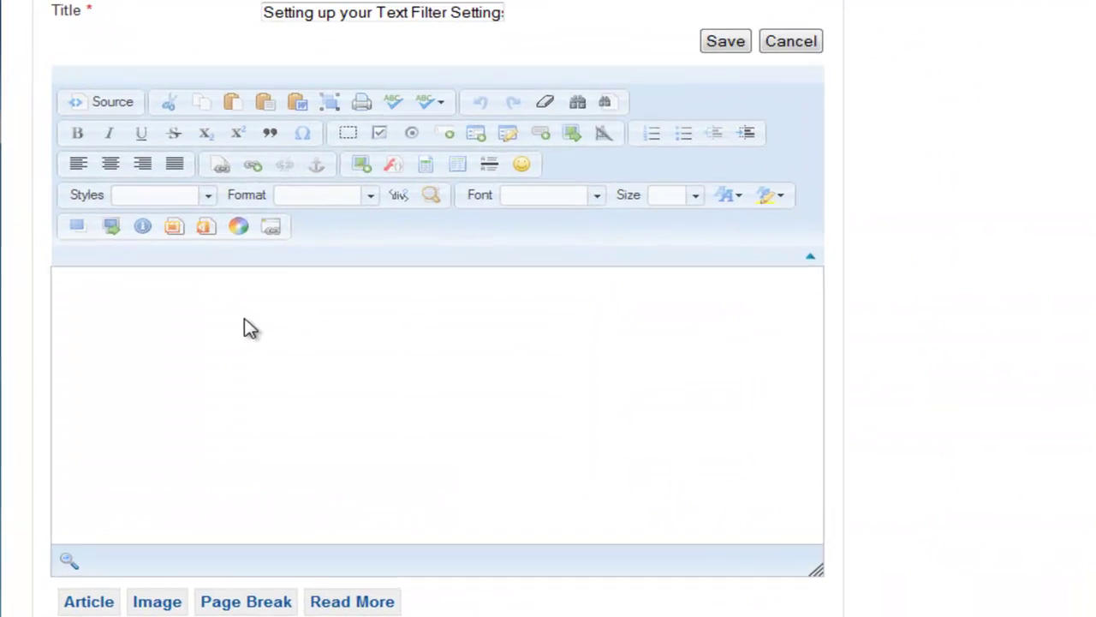
click(311, 199)
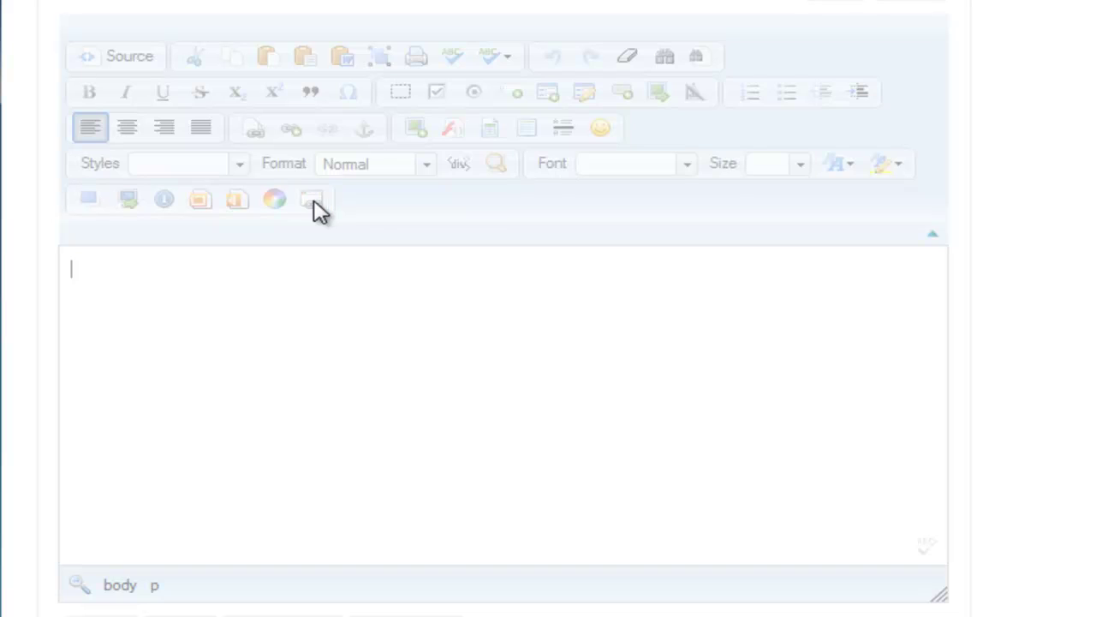
click(557, 165)
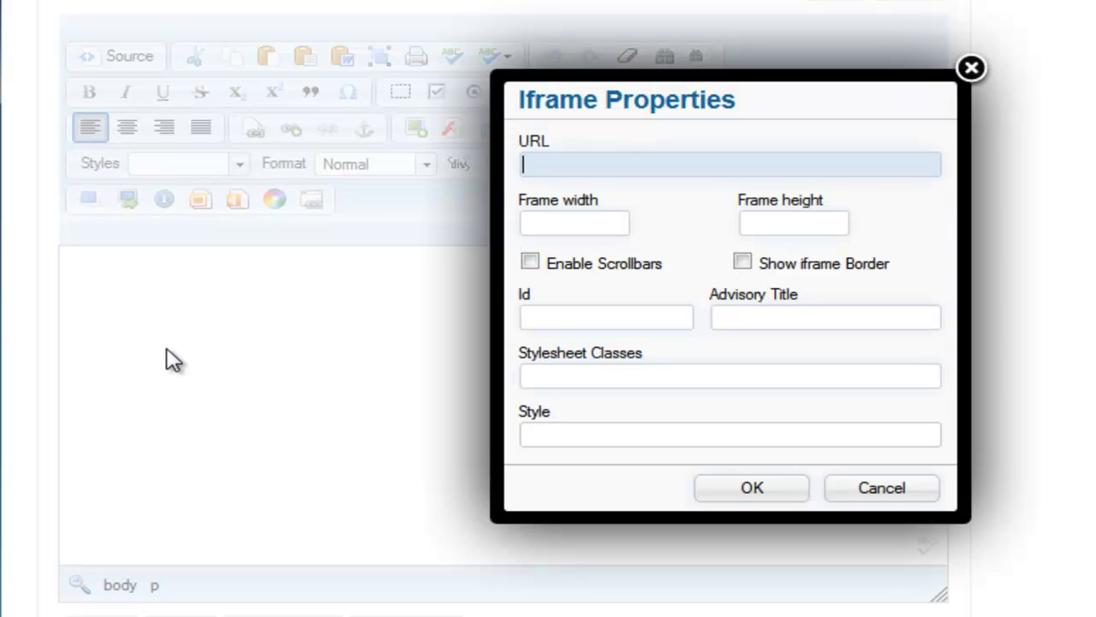
text(http://www.colorpicker.com/)
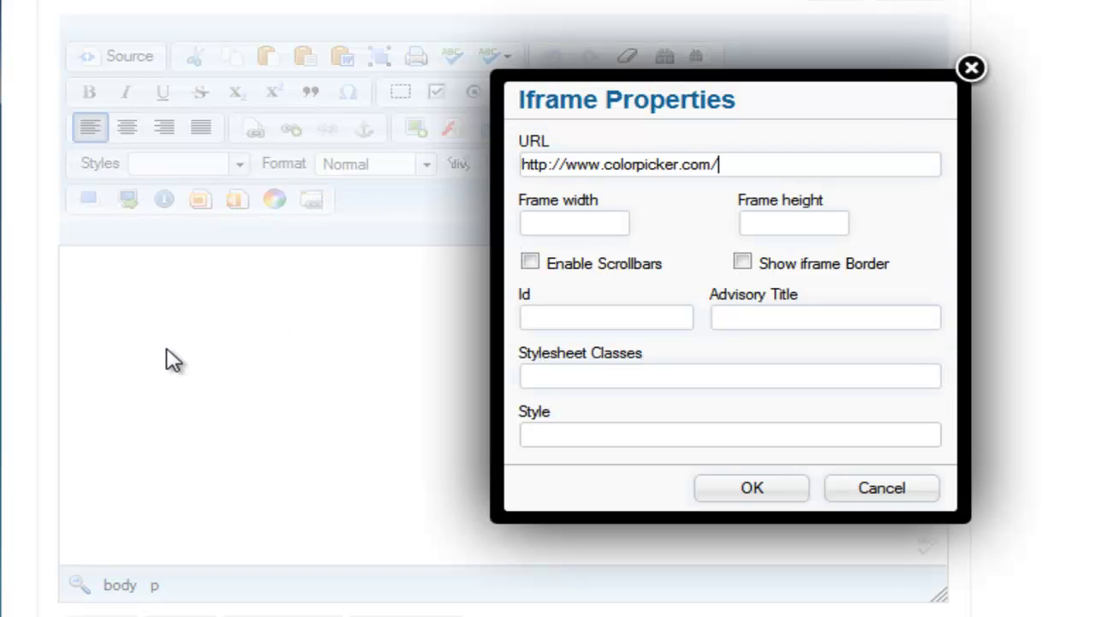
Step: Give the iframe 100% width and 500 height, insert it, and save the article
click(551, 219)
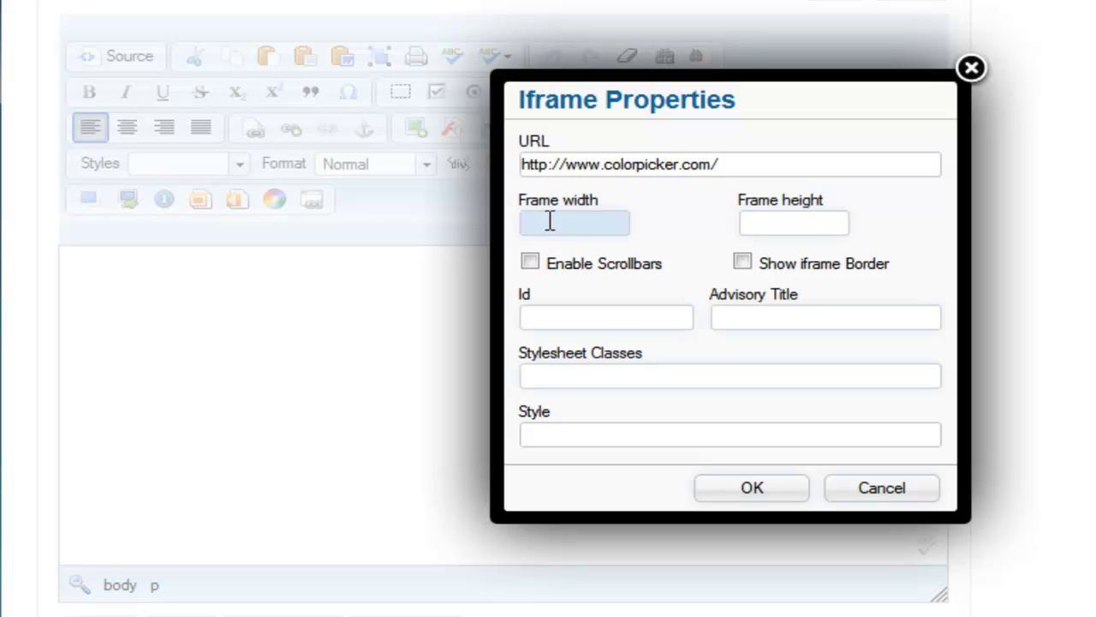
text(100)
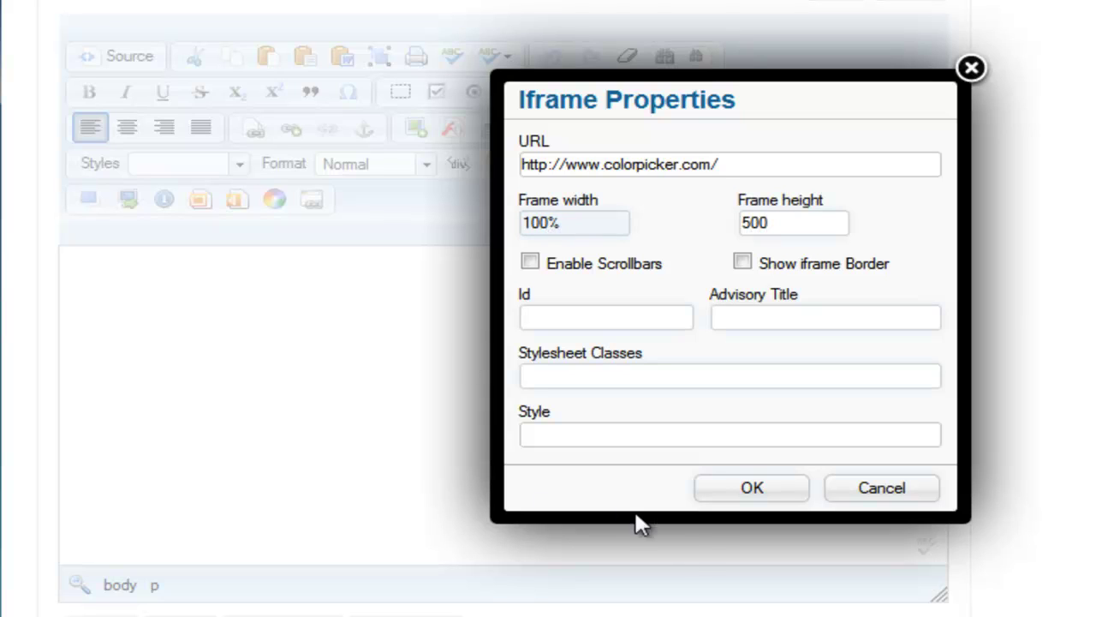
click(735, 495)
click(714, 47)
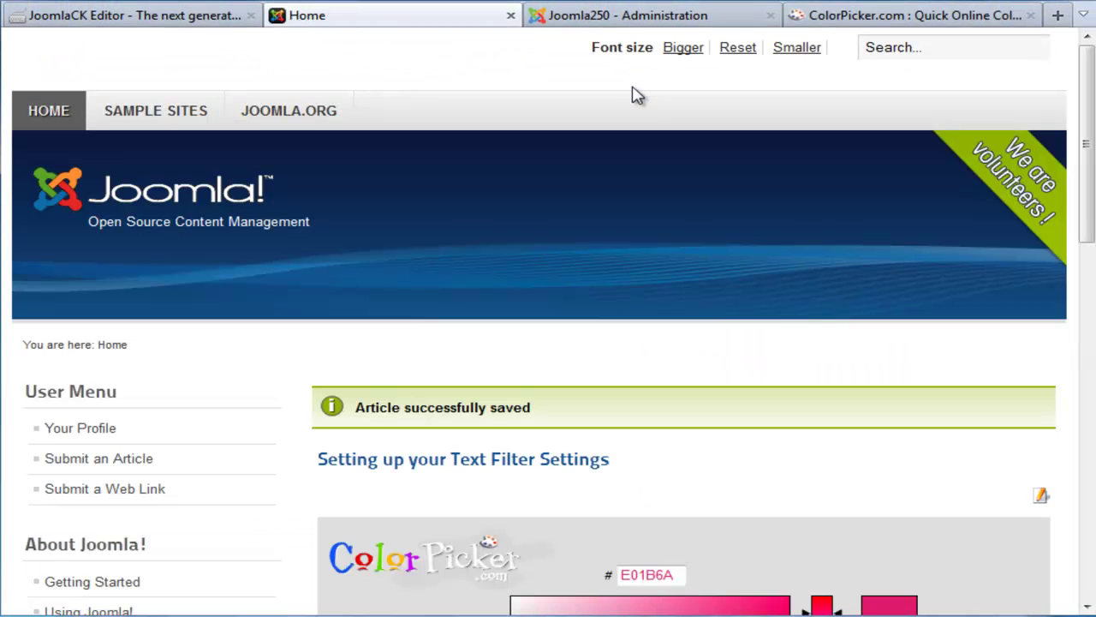
Step: Scroll to the article and pick colour 734759 in the embedded ColorPicker
drag(1088, 141, 1086, 295)
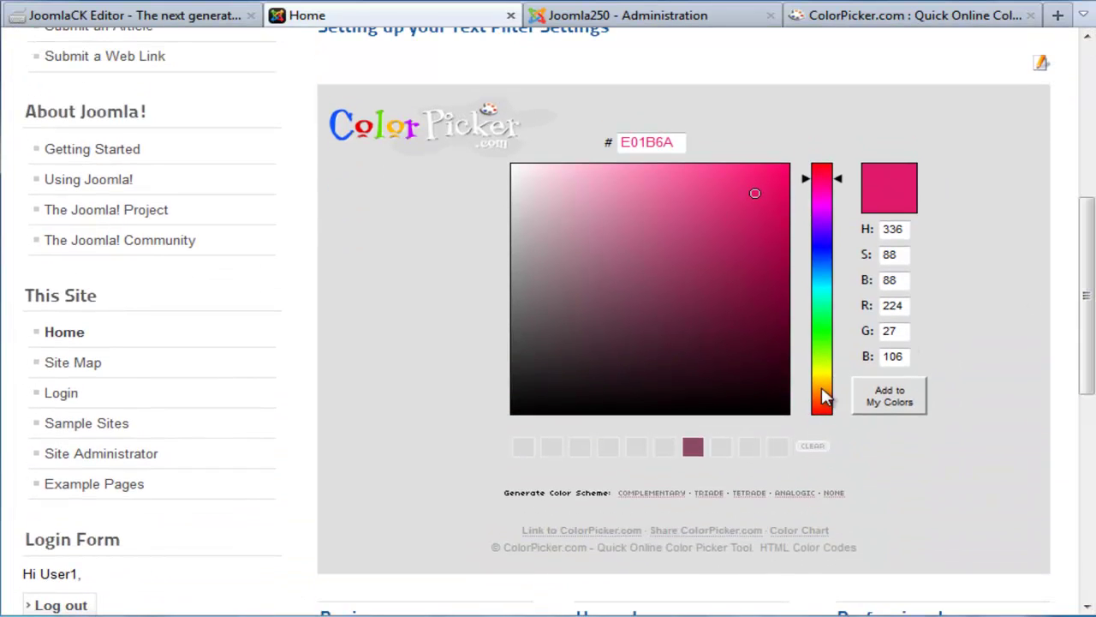
drag(634, 257, 615, 302)
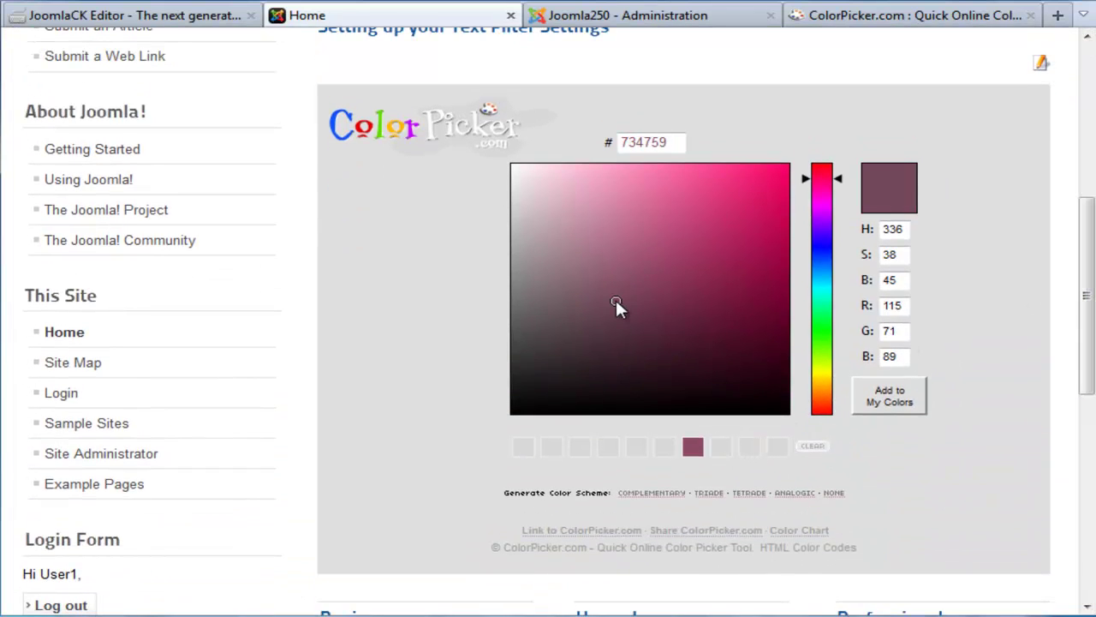